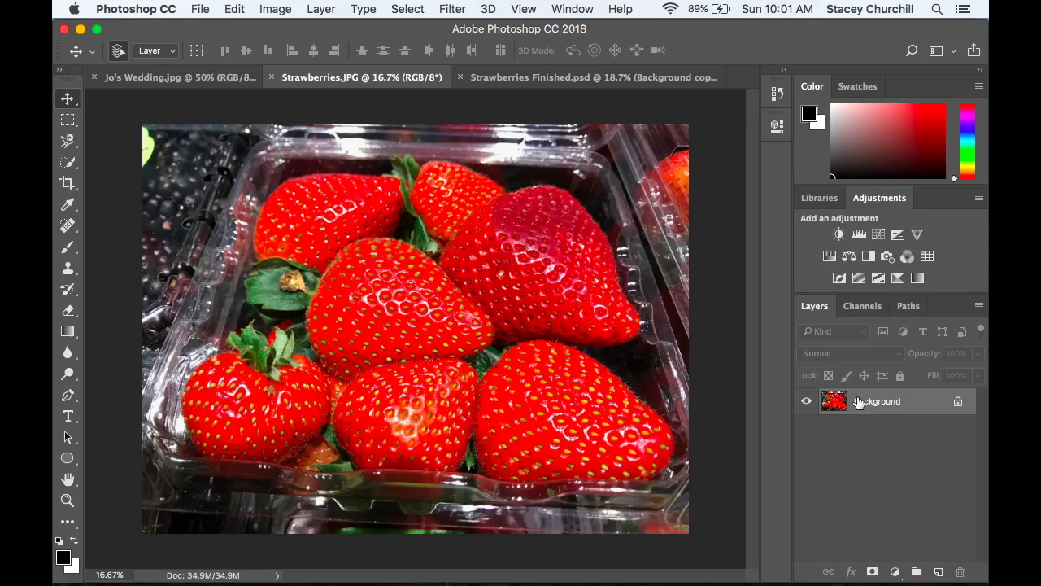
Duplicate the strawberry photo's Background layer as "Background copy" and hide the original Background layer.
right_click(885, 402)
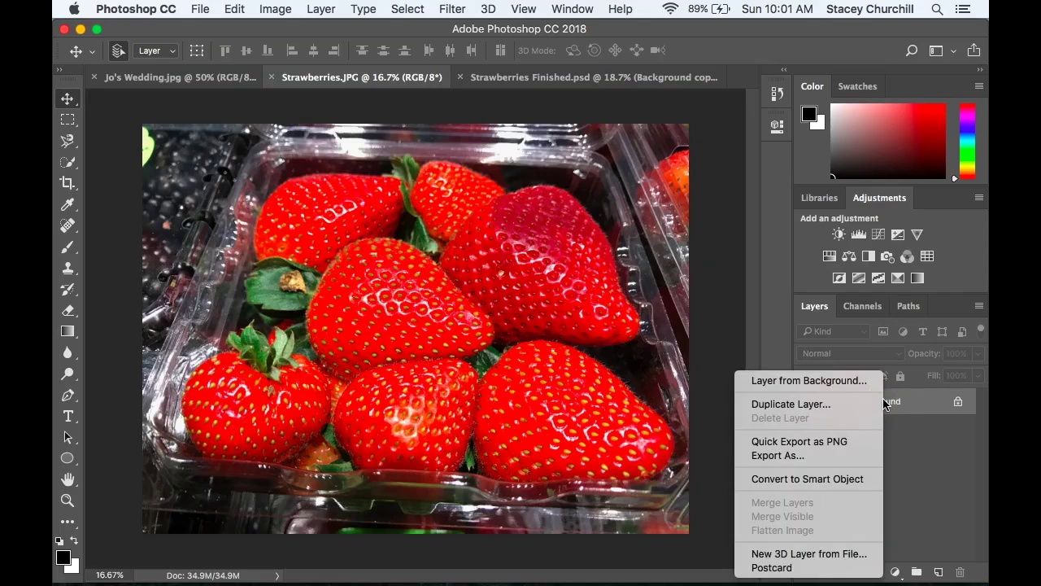
click(836, 404)
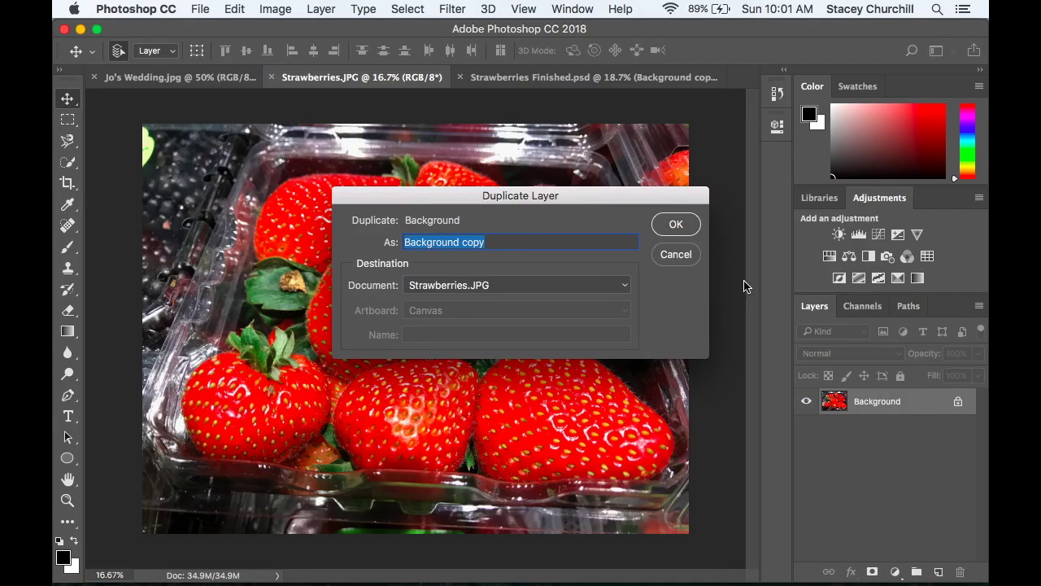
click(680, 225)
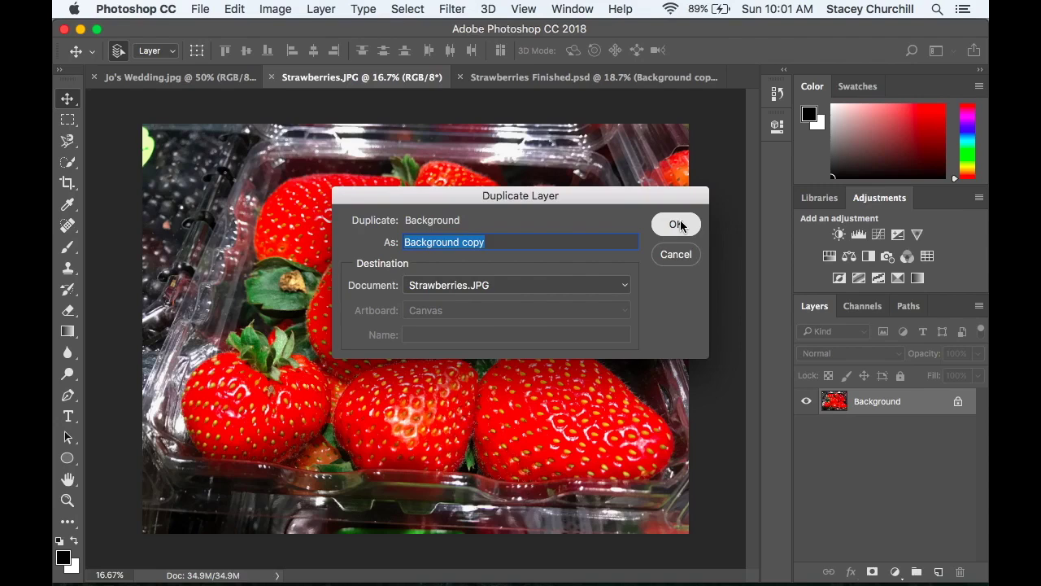
click(680, 224)
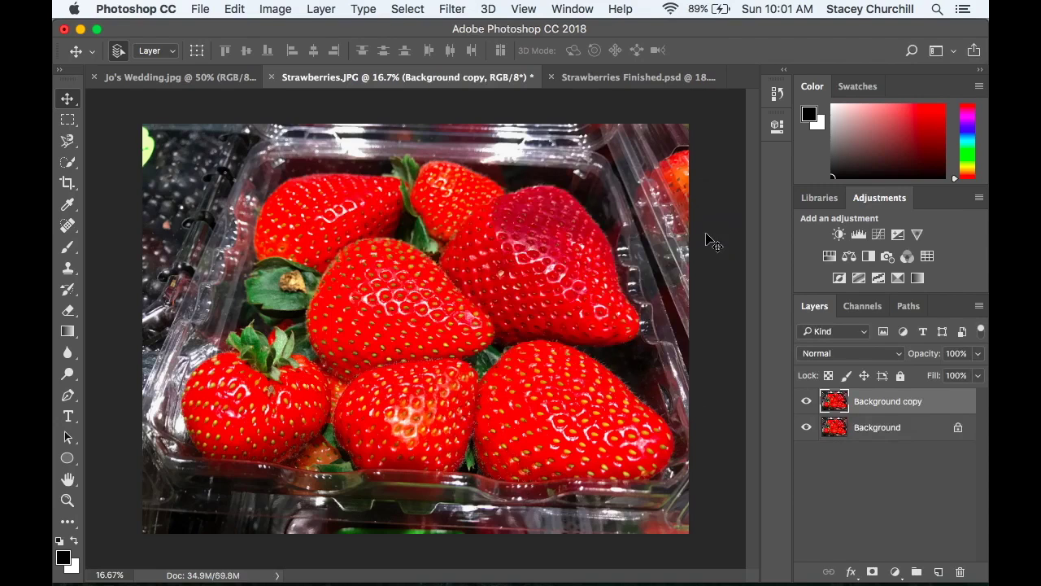
click(807, 429)
Rotate the Background copy layer 90 degrees clockwise with Free Transform and move it up to about Y 1180 px.
key(ctrl+t)
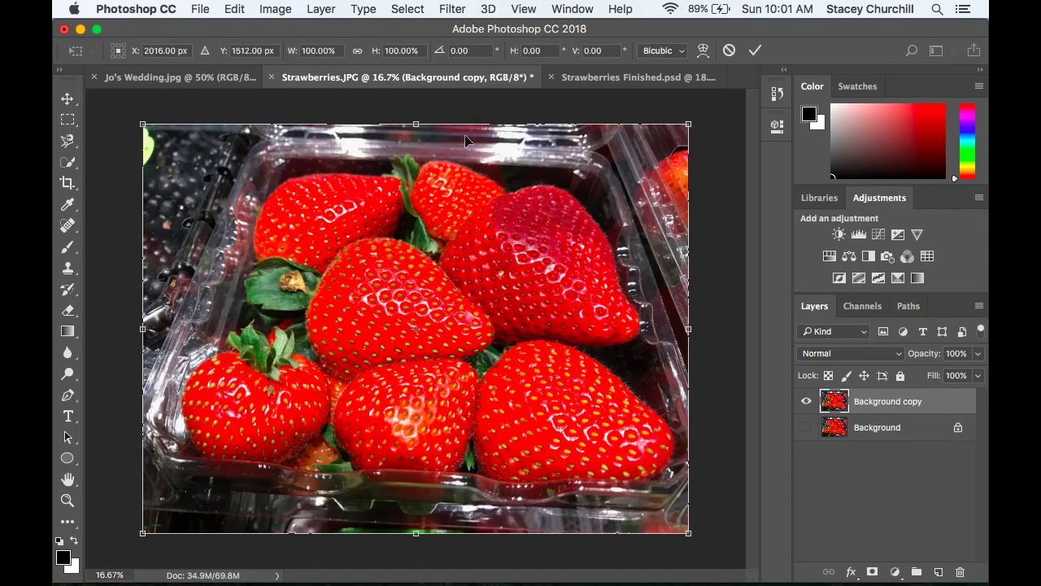
drag(708, 111, 569, 521)
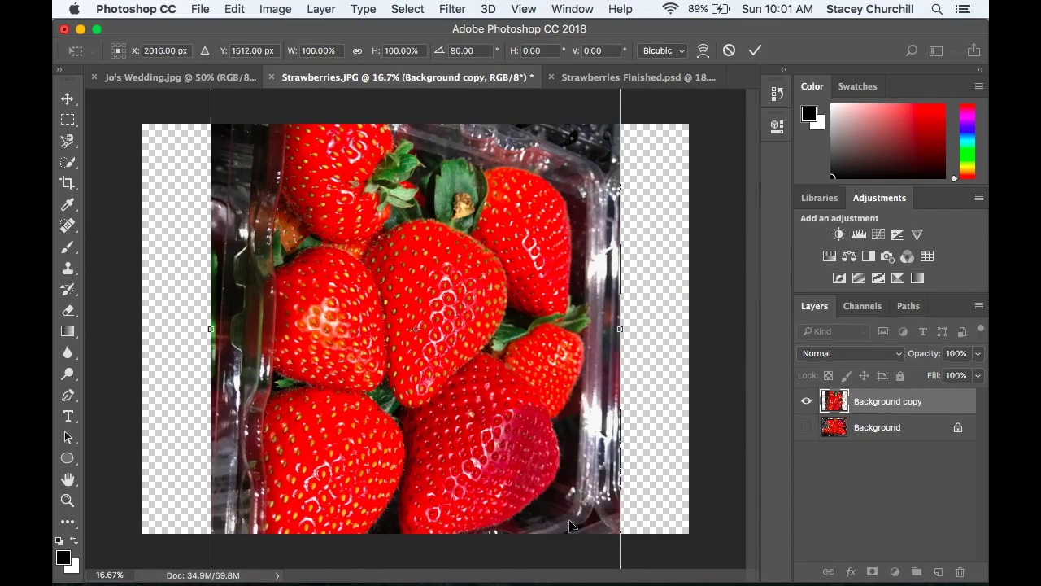
drag(486, 407, 490, 378)
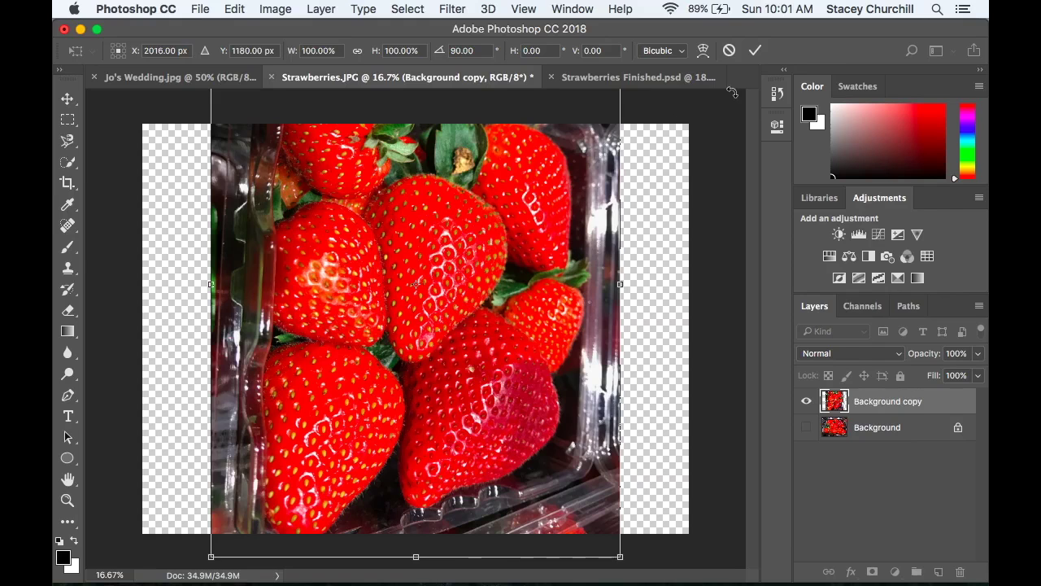
click(756, 51)
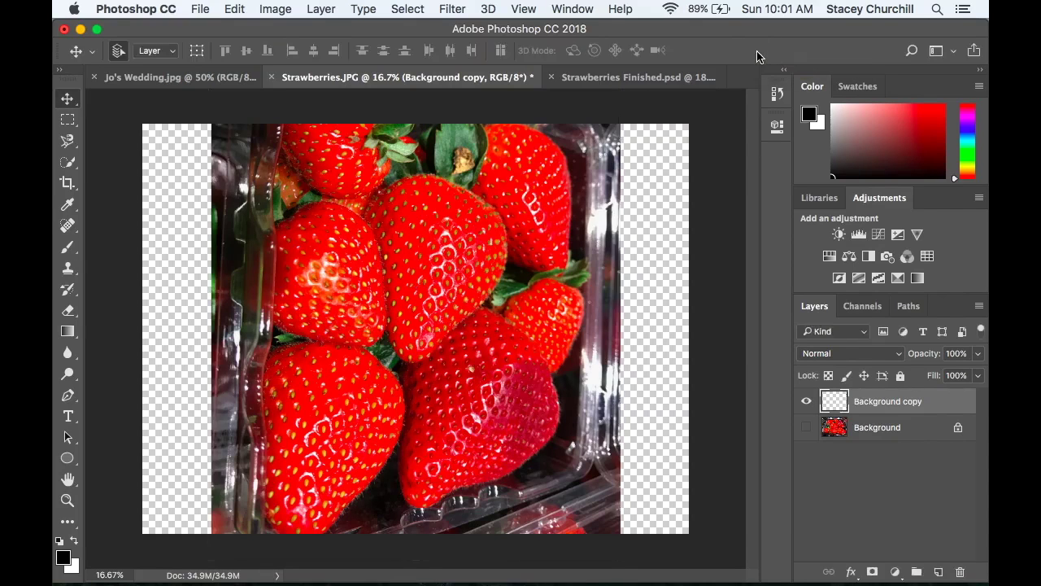
Crop the strawberry image tightly around the berries, cutting off the transparent sides and most of the plastic container.
click(68, 183)
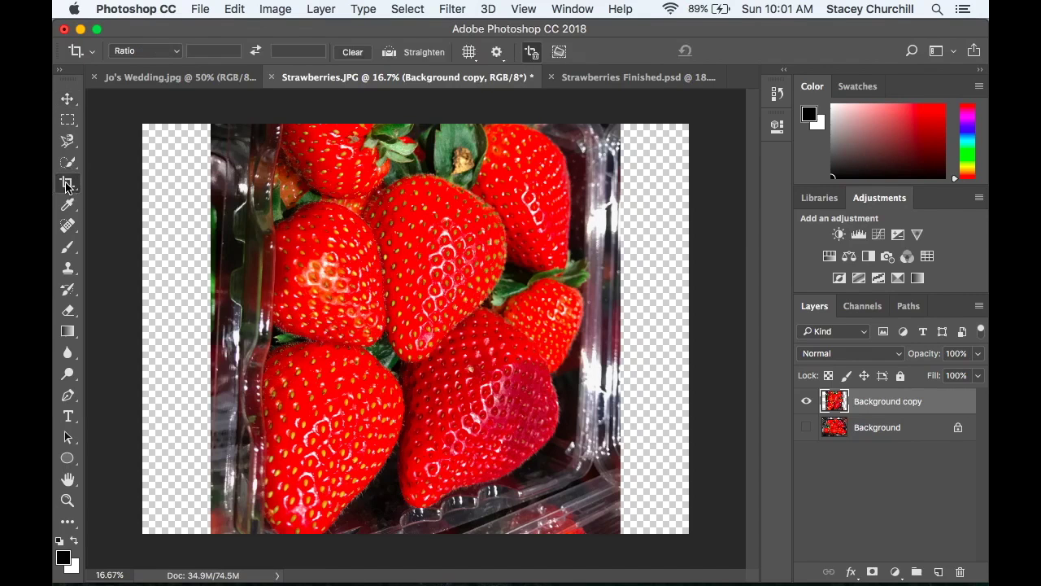
drag(144, 128, 197, 126)
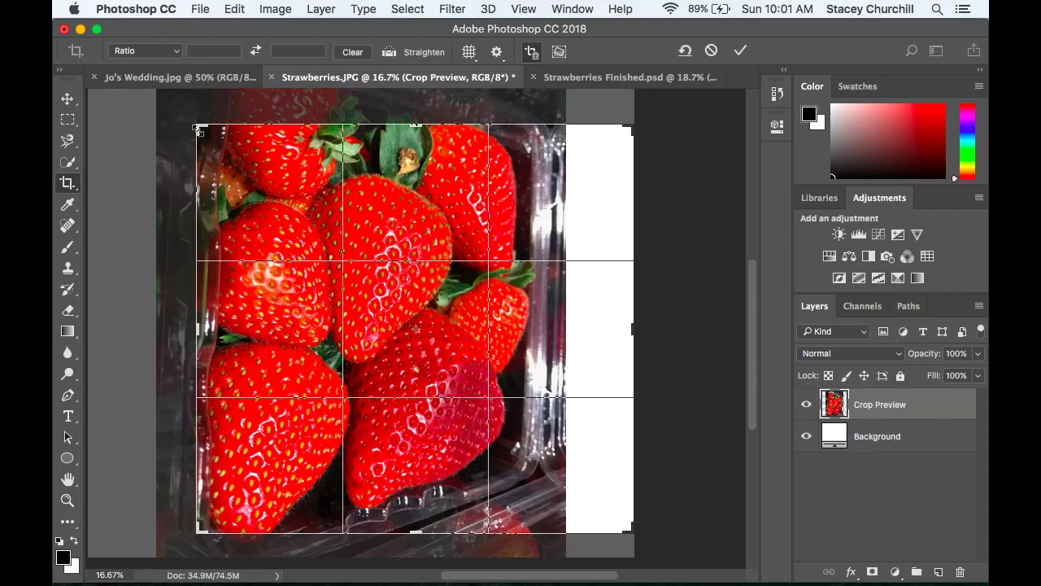
drag(634, 532, 580, 518)
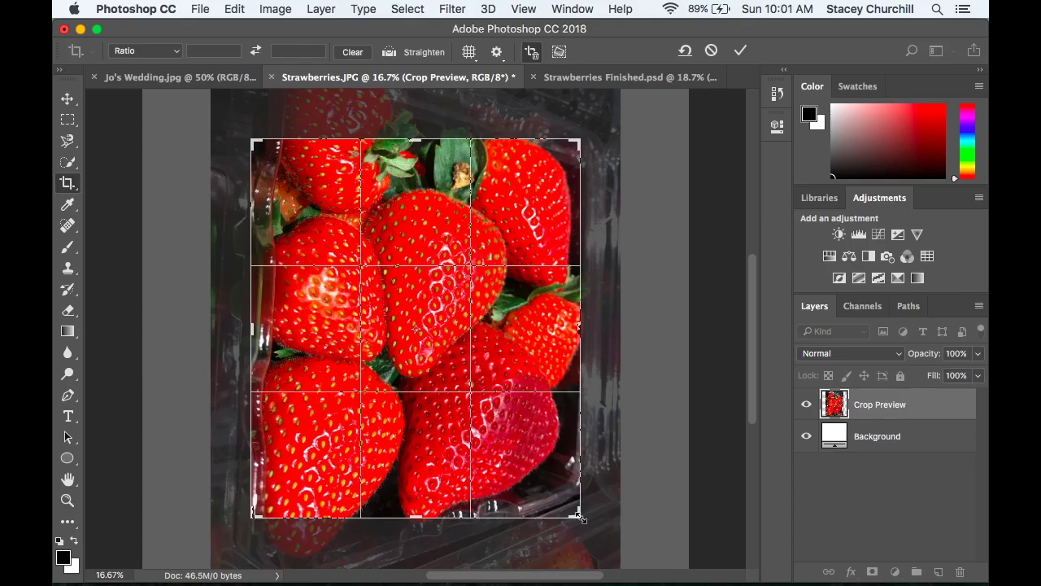
click(740, 51)
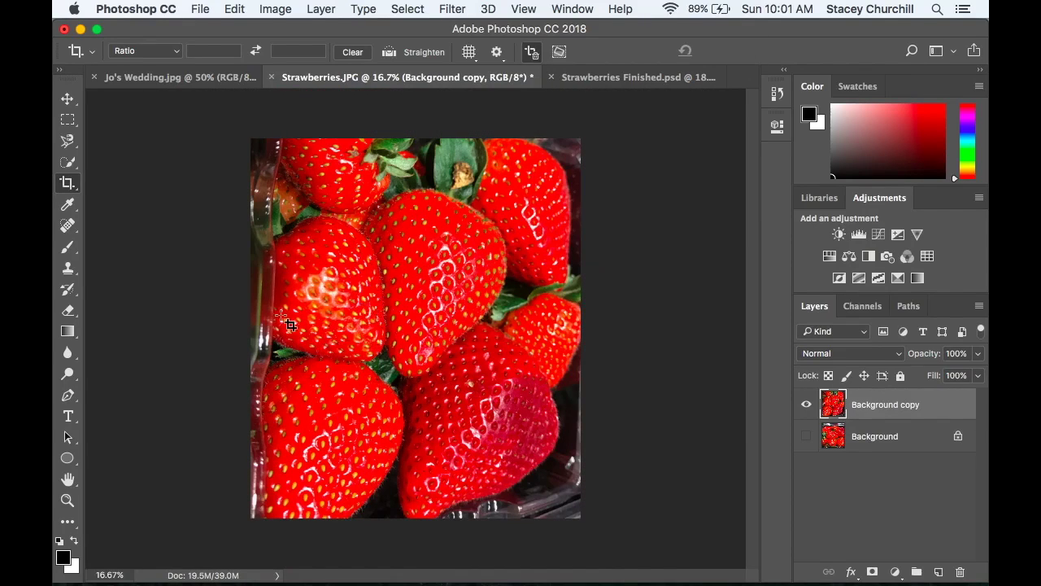
Crop a further narrow strip off the strawberry image's left edge to remove the remaining container rim.
click(249, 131)
drag(248, 130, 581, 517)
drag(253, 336, 265, 336)
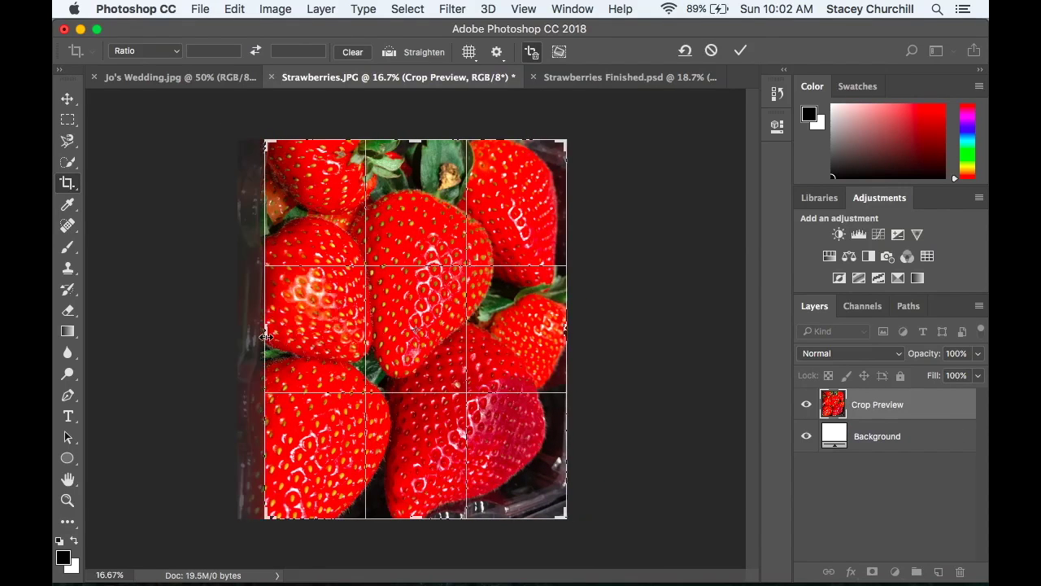
click(741, 51)
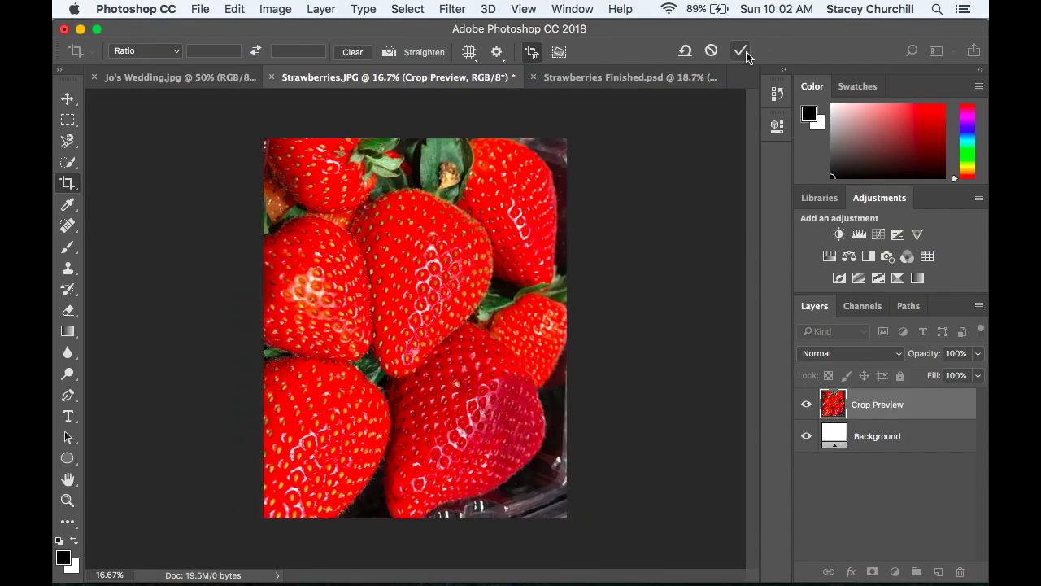
Switch to the wedding photo document, duplicate its Background layer as "Background copy" and hide the original.
click(208, 77)
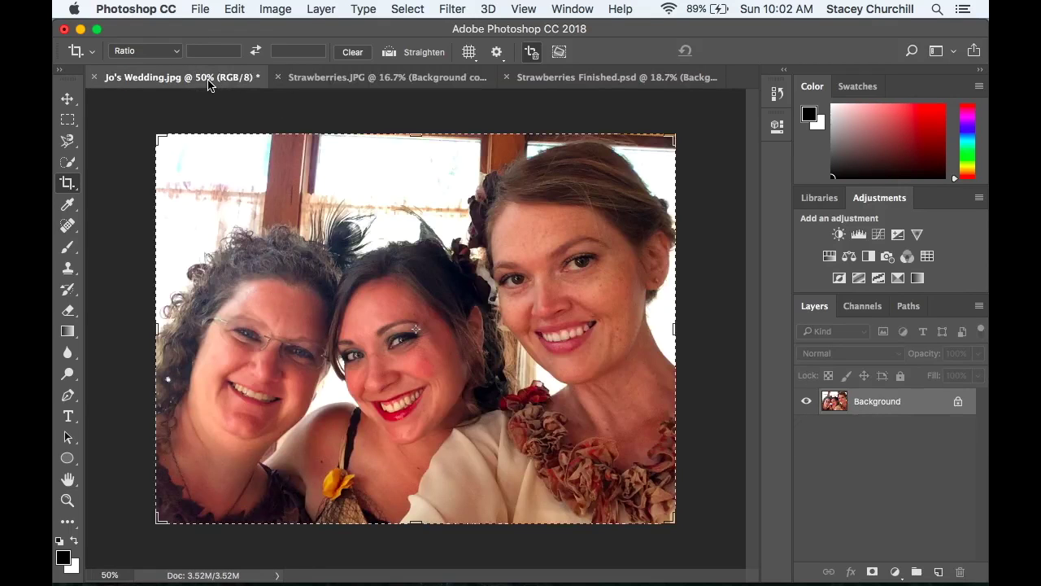
click(68, 99)
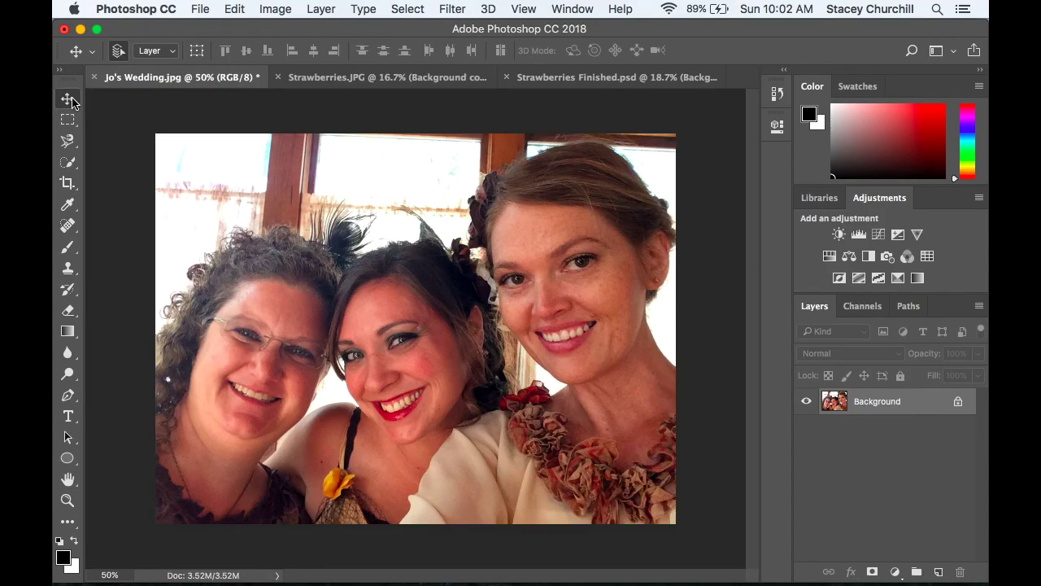
right_click(872, 407)
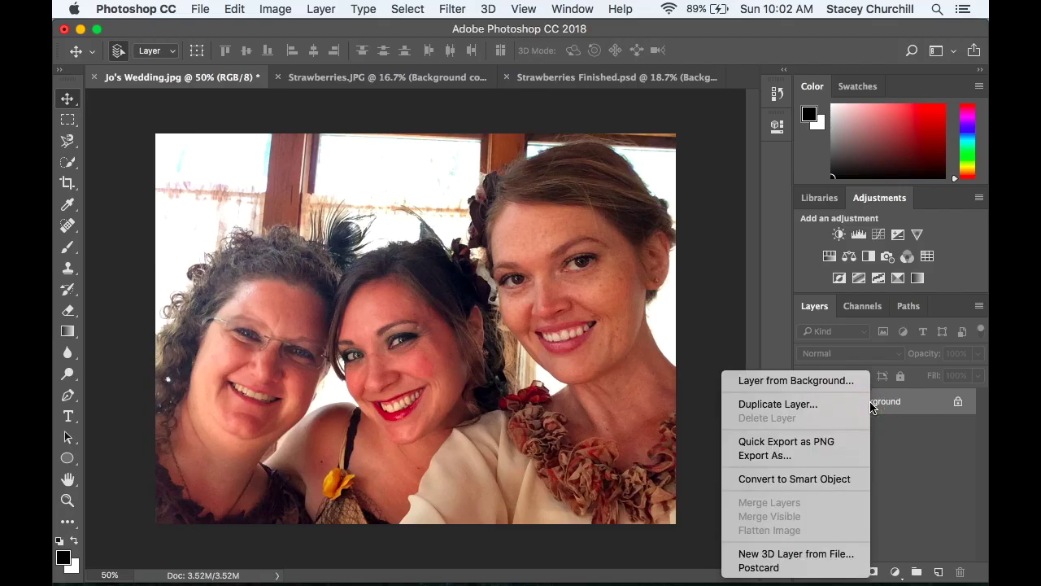
click(786, 405)
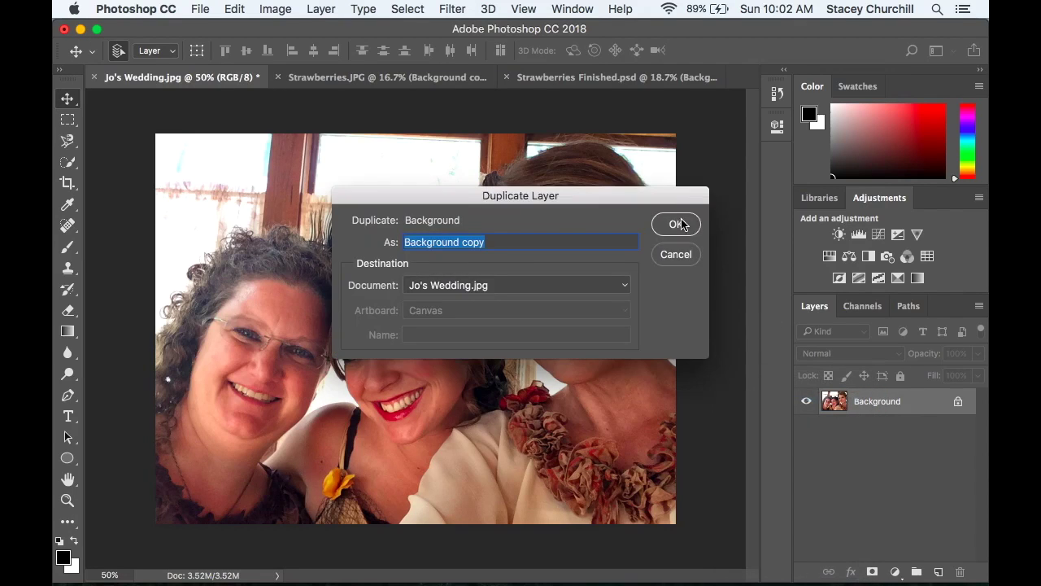
click(678, 225)
click(807, 428)
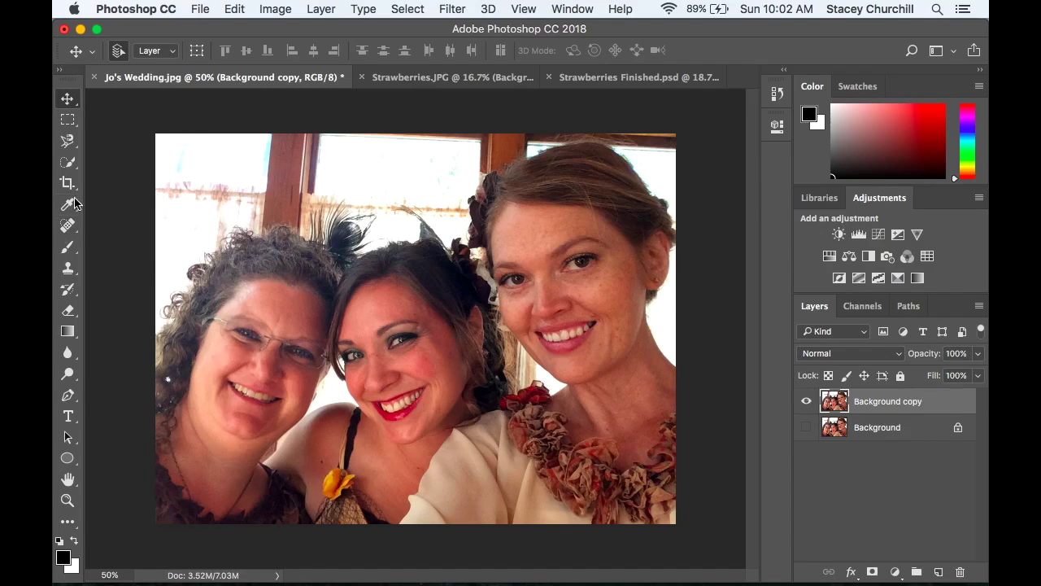
Make a rough selection of the face of the woman on the right with the Quick Selection tool.
click(72, 166)
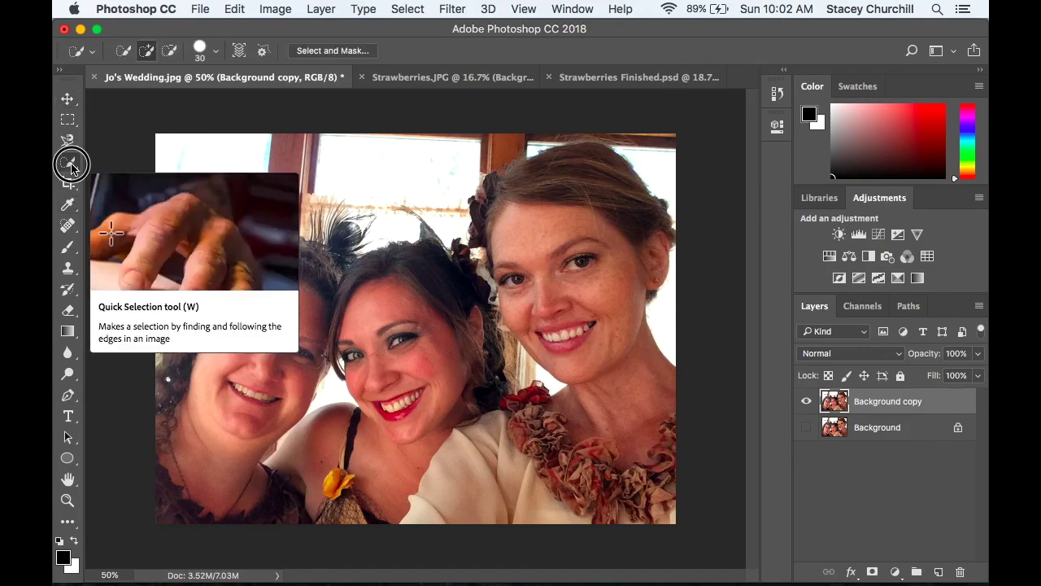
right_click(71, 165)
click(142, 162)
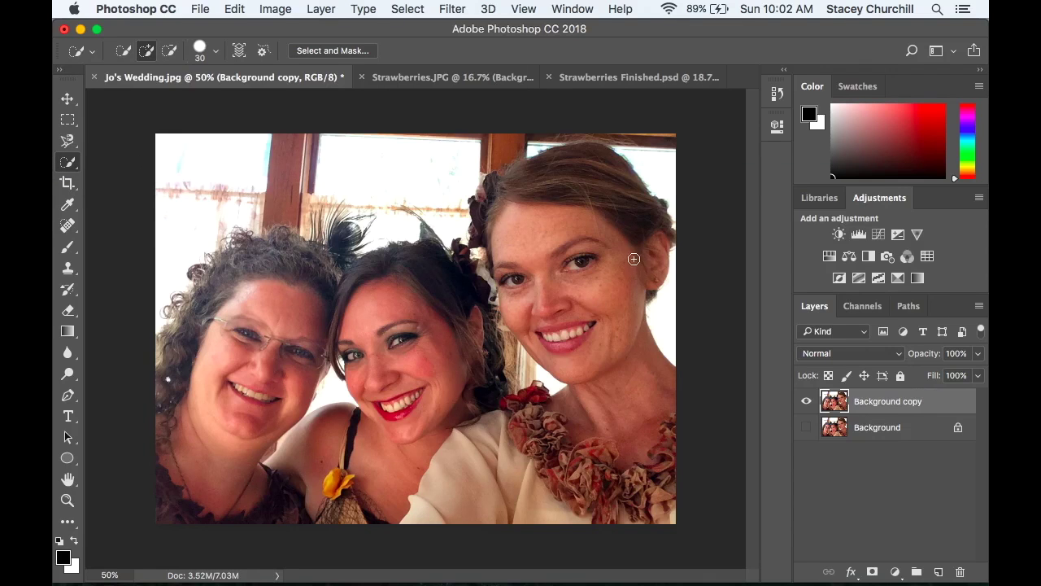
mouse_move(634, 259)
mouse_down()
mouse_move(577, 220)
mouse_move(532, 214)
mouse_move(546, 308)
mouse_move(574, 363)
mouse_up()
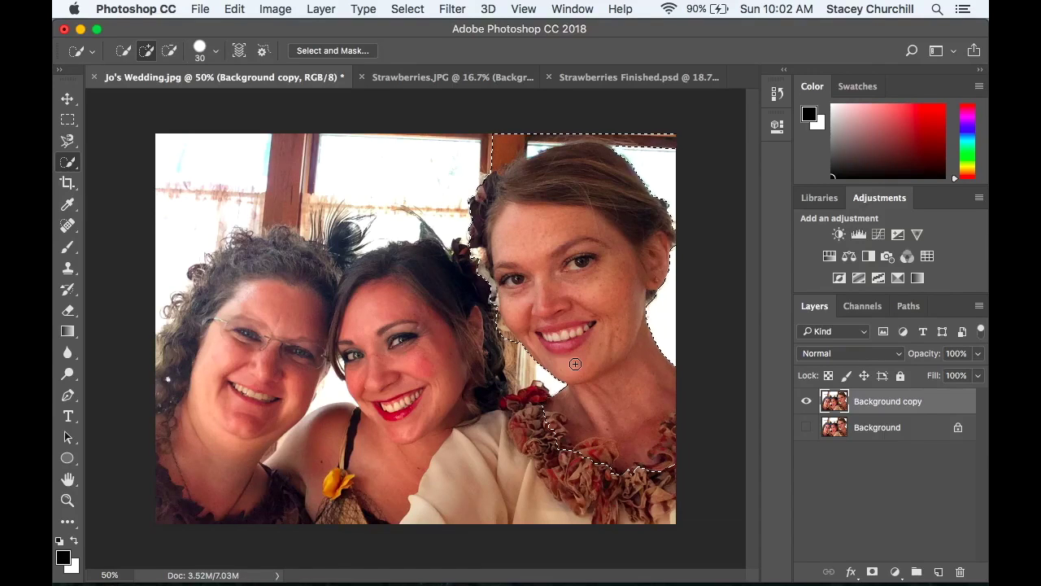
Subtract the neck, the window background and the upper hair from the face selection.
key(alt)
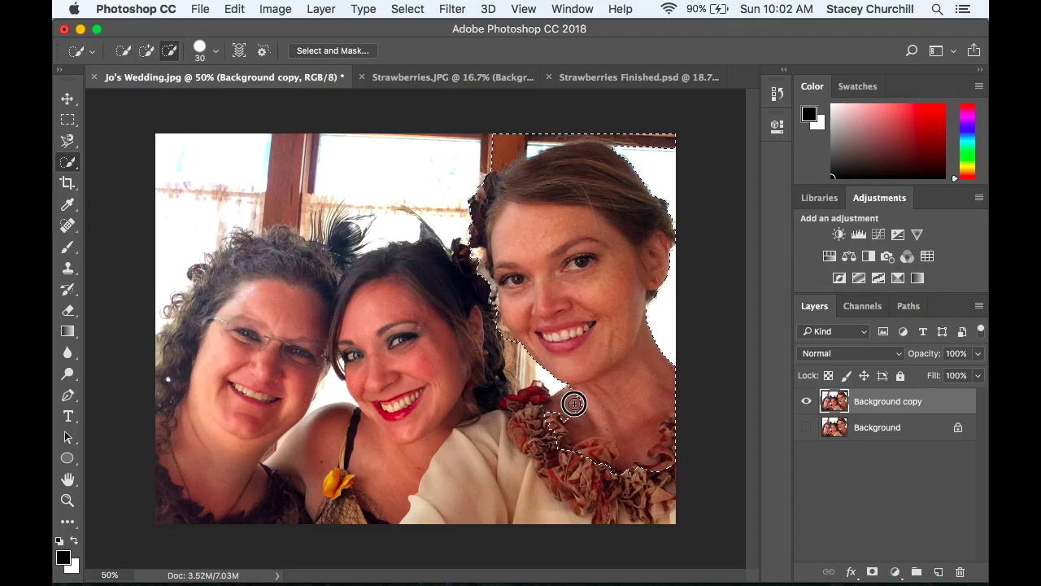
mouse_move(574, 408)
mouse_down()
mouse_move(551, 419)
mouse_move(582, 445)
mouse_move(653, 458)
mouse_move(623, 471)
mouse_move(567, 458)
mouse_move(662, 471)
mouse_move(675, 406)
mouse_move(620, 428)
mouse_up()
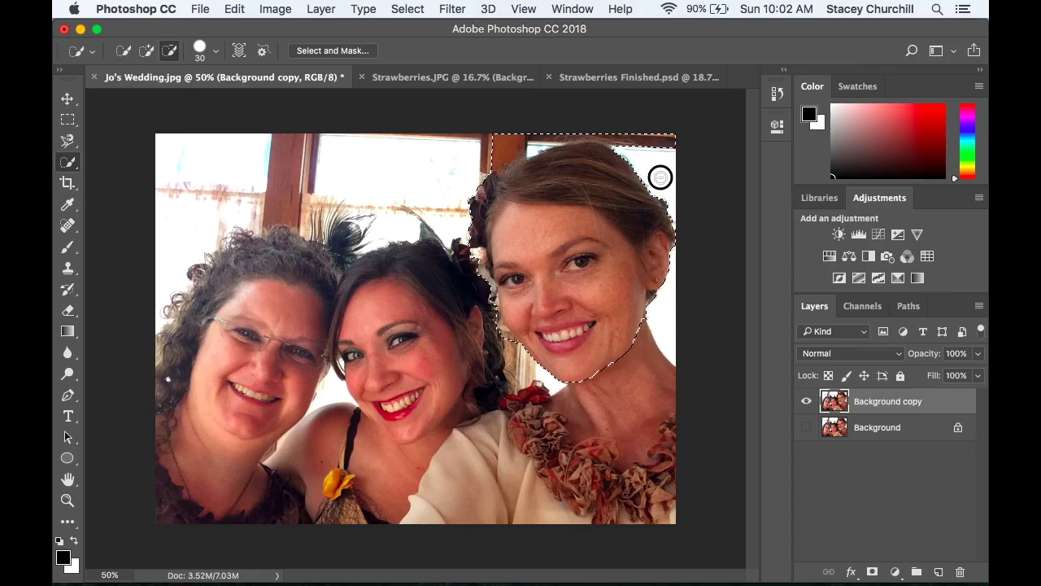
mouse_move(610, 143)
mouse_down()
mouse_move(545, 139)
mouse_move(506, 155)
mouse_move(481, 193)
mouse_up()
drag(468, 252, 473, 256)
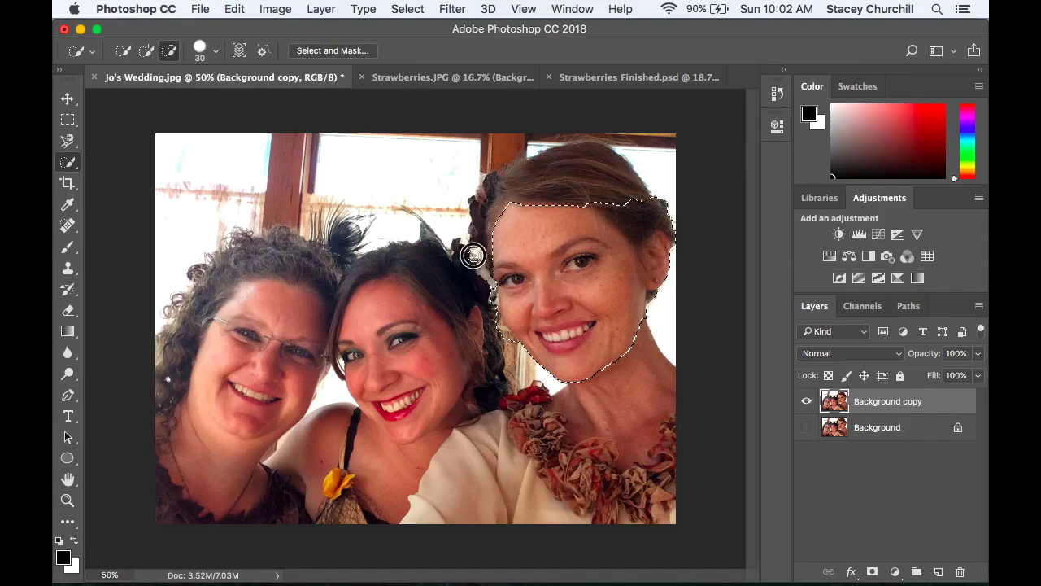
Add the missing forehead and hairline area to the face selection, and subtract the excess hair on top.
key(alt)
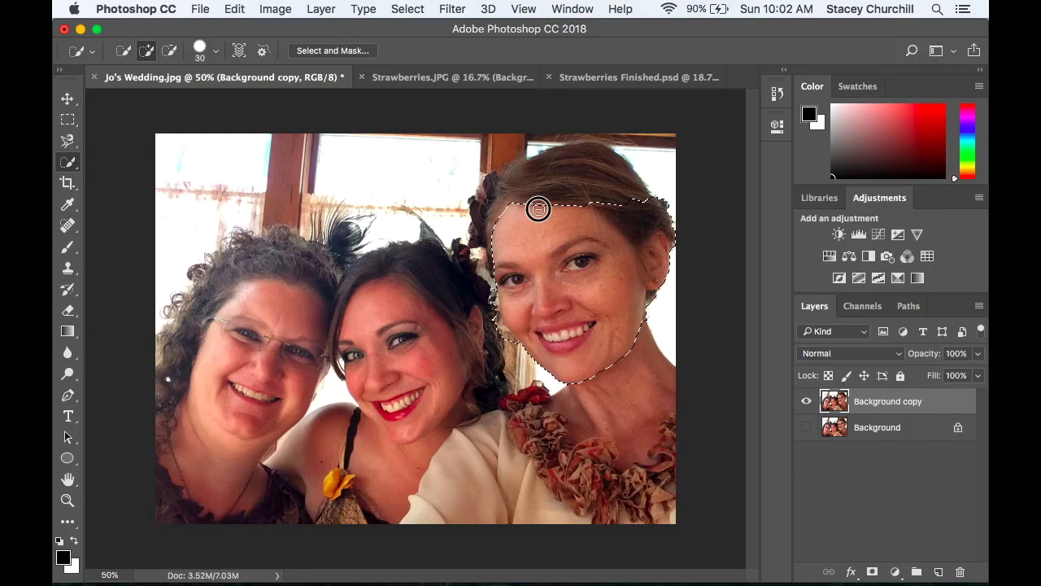
drag(521, 204, 500, 222)
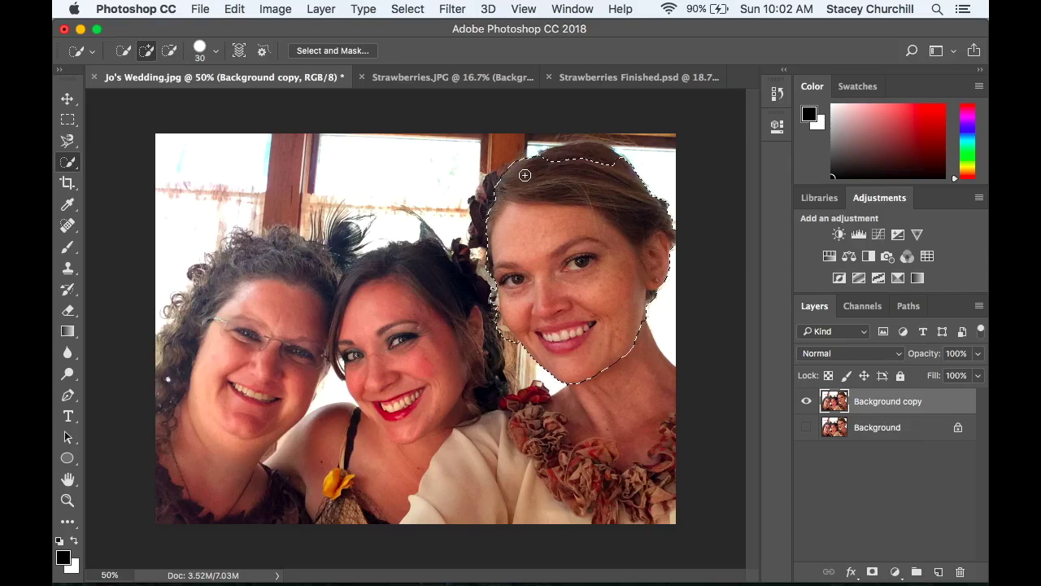
key(alt)
drag(562, 168, 580, 176)
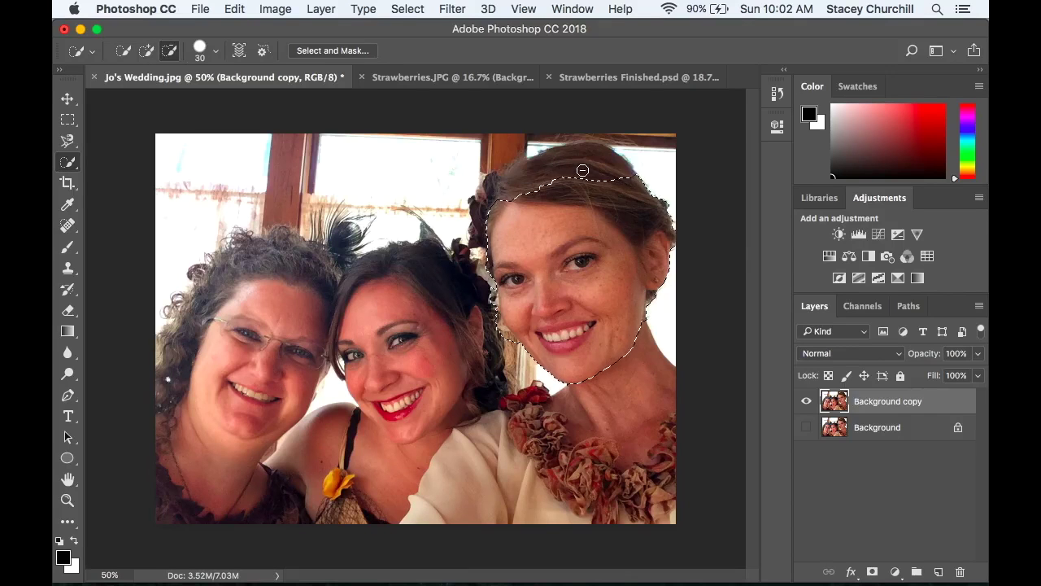
Reduce the Quick Selection brush to 16 px and subtract the side hair and ear from the face selection.
click(216, 54)
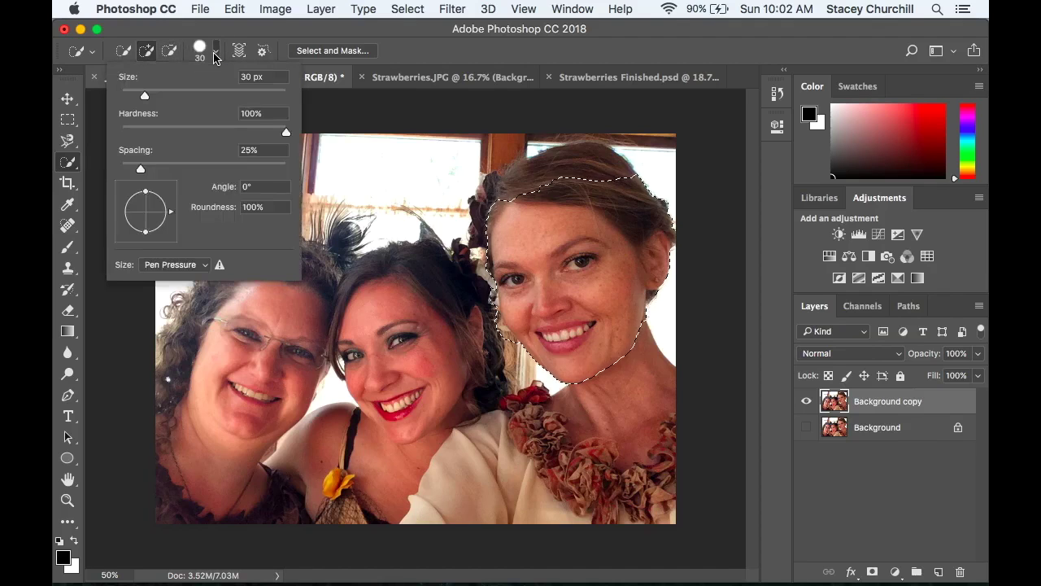
drag(146, 96, 134, 98)
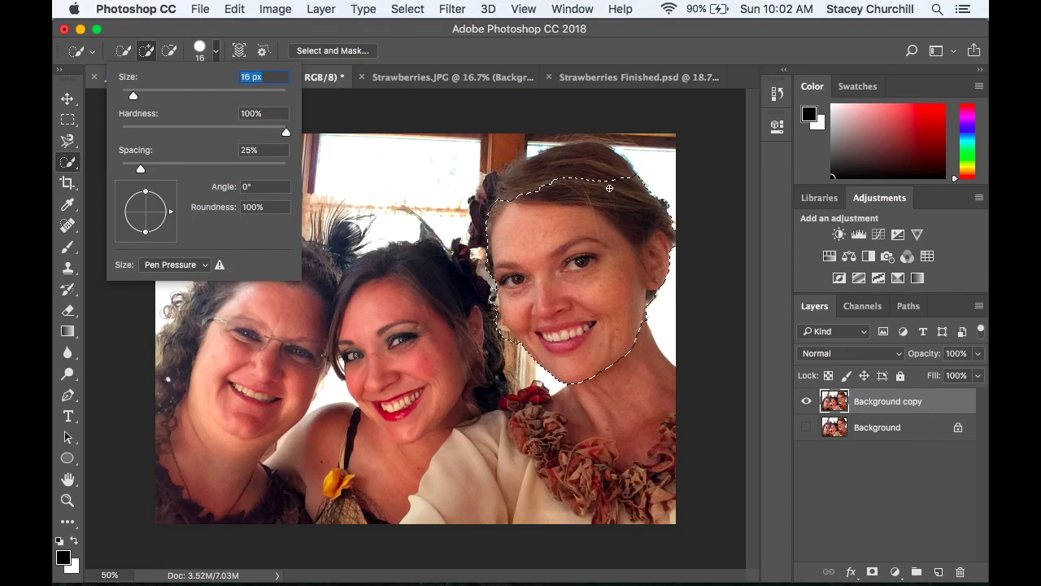
click(609, 188)
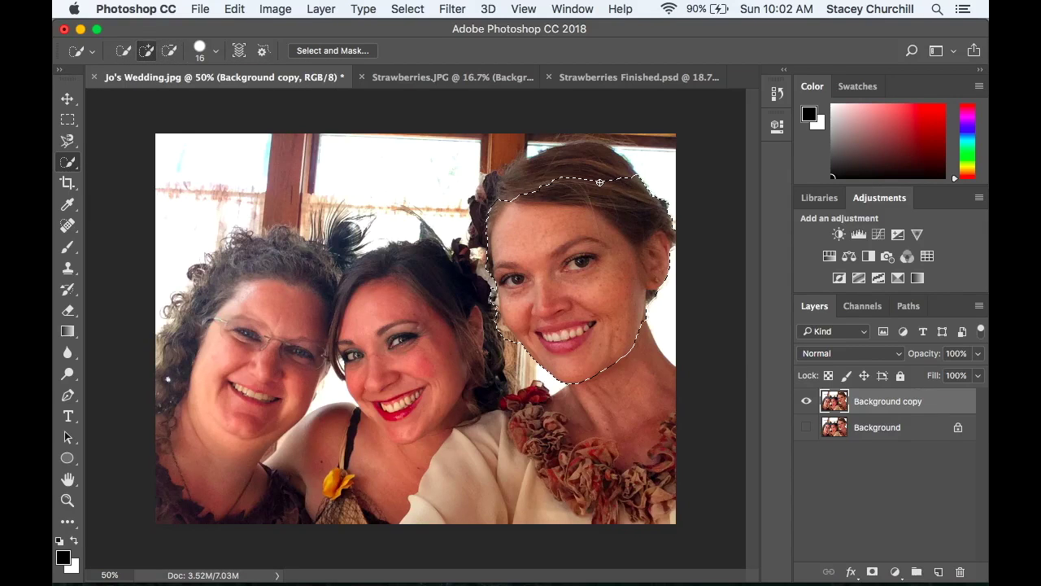
mouse_move(623, 203)
mouse_down()
mouse_move(594, 187)
mouse_move(656, 209)
mouse_move(591, 181)
mouse_move(644, 207)
mouse_move(662, 230)
mouse_move(658, 257)
mouse_move(623, 200)
mouse_up()
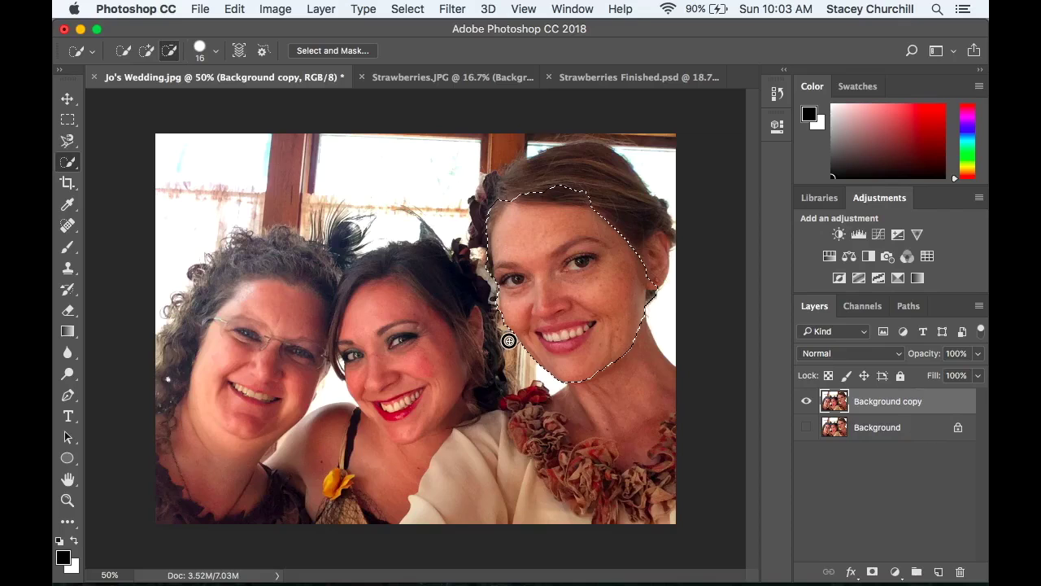
key(alt)
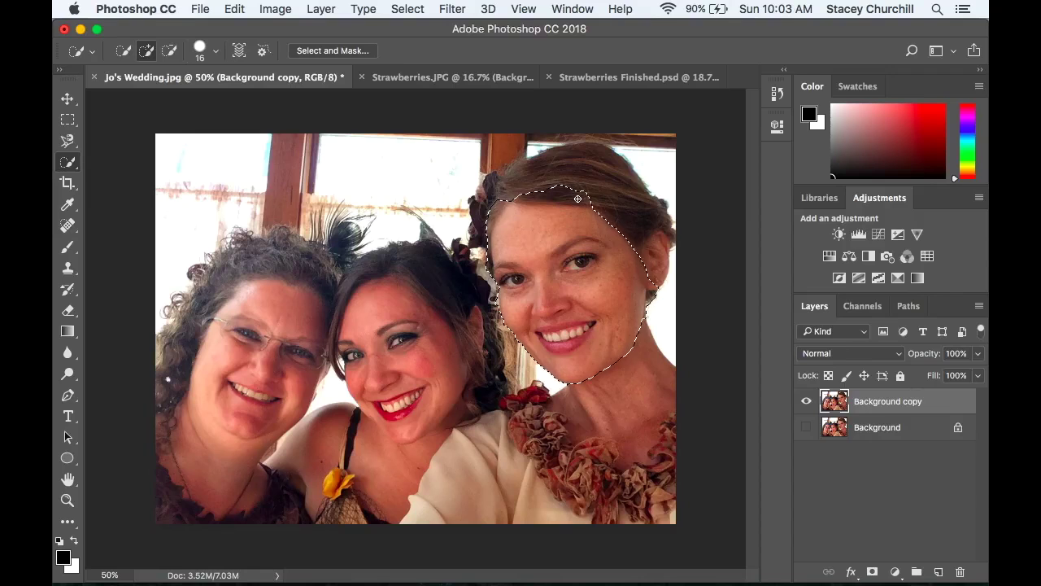
Take the face selection into Select and Mask, preview it as Overlay and On Black, and return to the On Layers view.
click(334, 51)
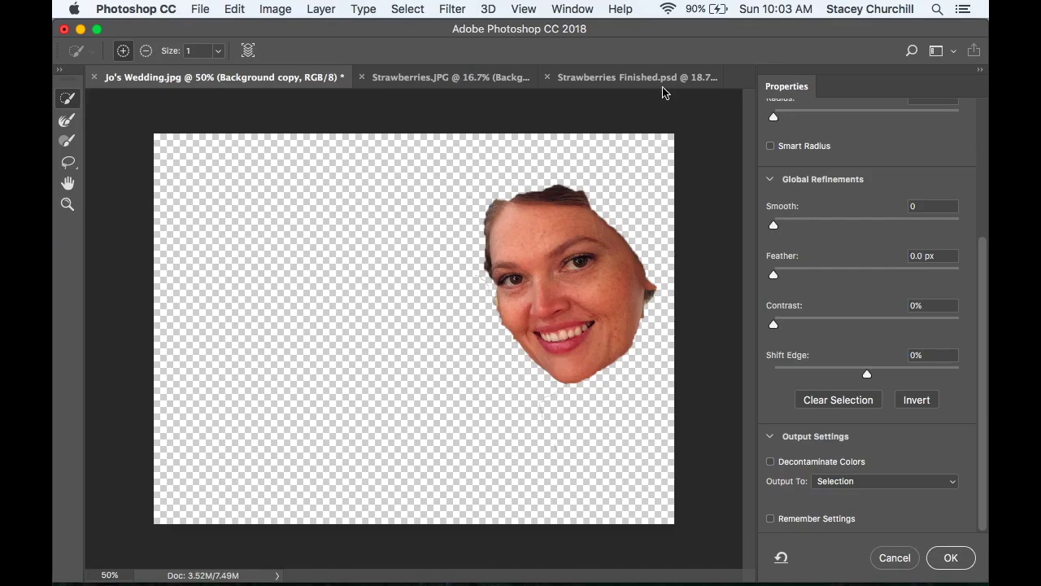
scroll(797, 148, up, 5)
click(840, 155)
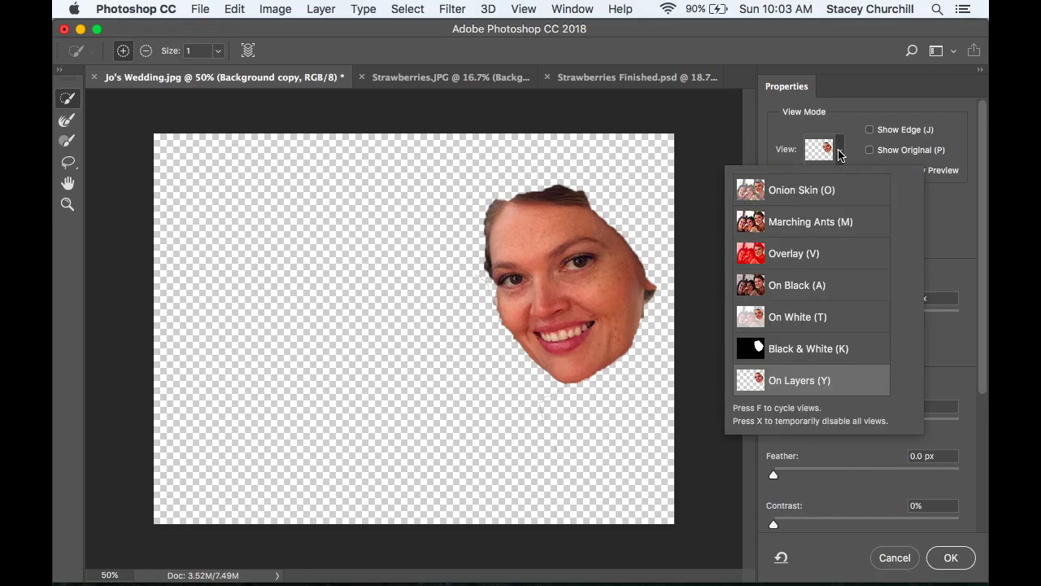
click(840, 154)
click(840, 154)
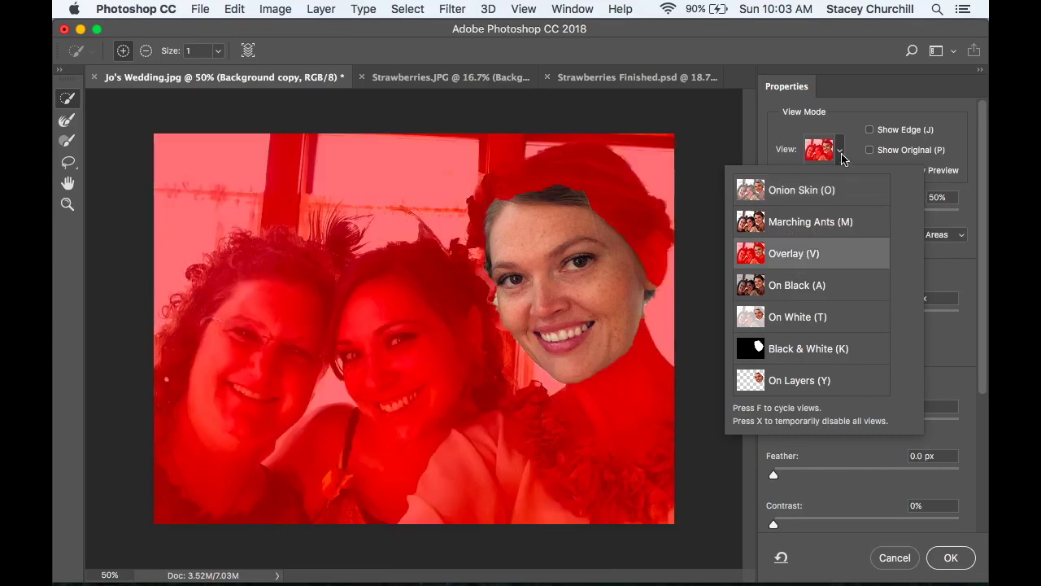
click(801, 283)
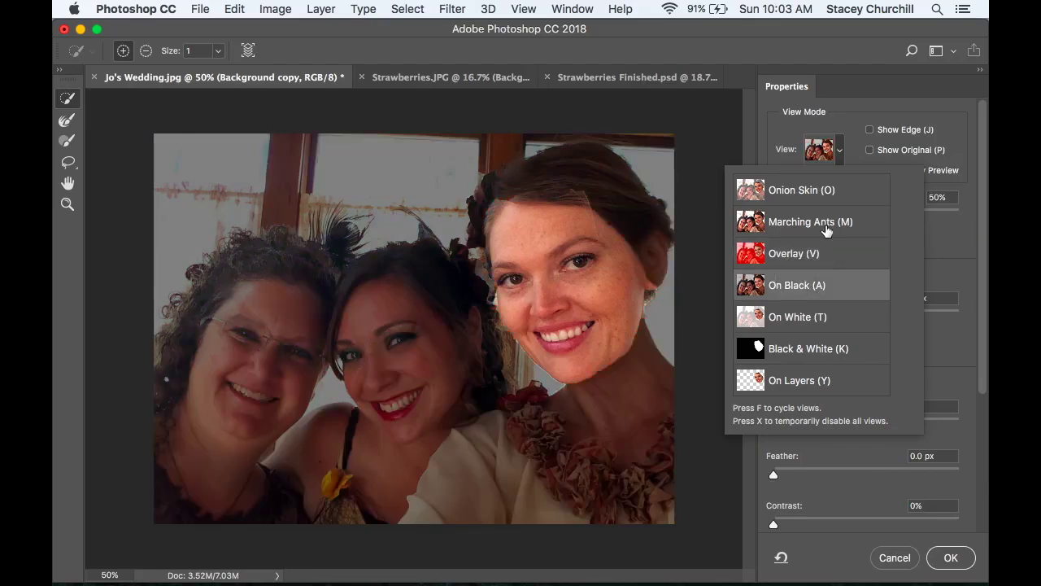
click(844, 156)
click(840, 157)
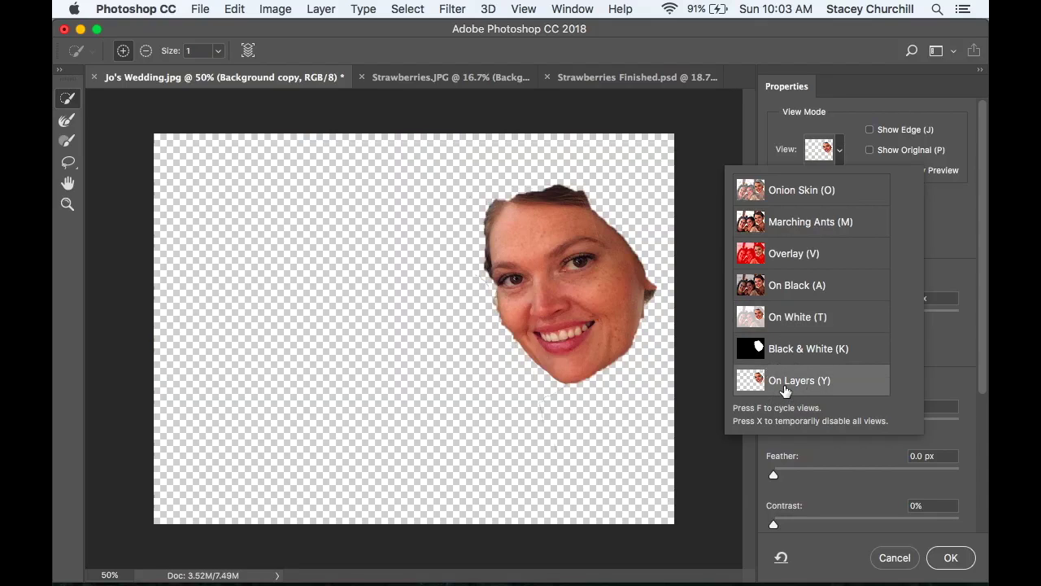
click(947, 247)
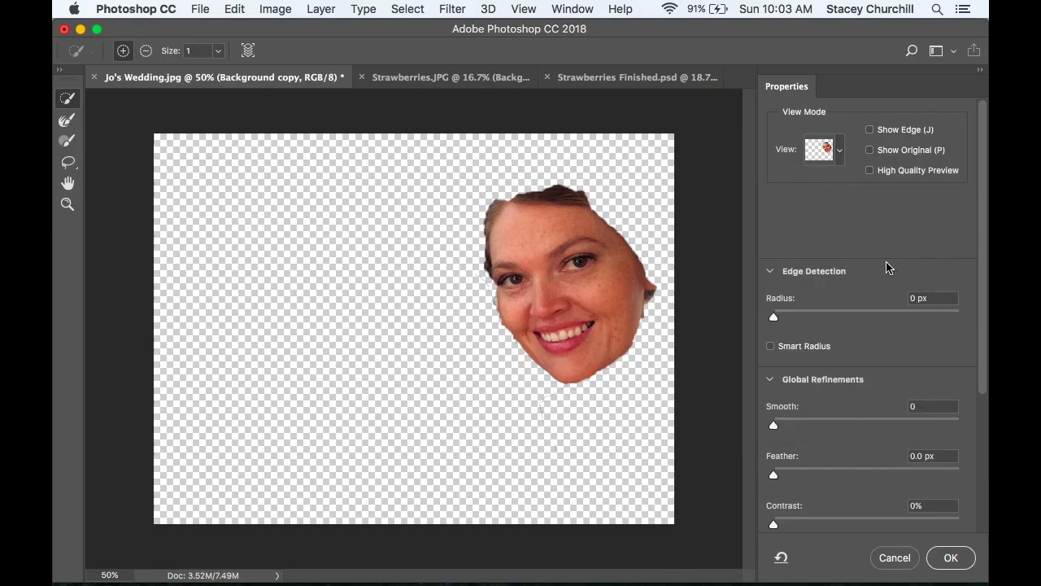
Enable Smart Radius with a 2 px edge detection radius, and feather the face selection by 12.8 px.
click(771, 346)
drag(773, 320, 898, 321)
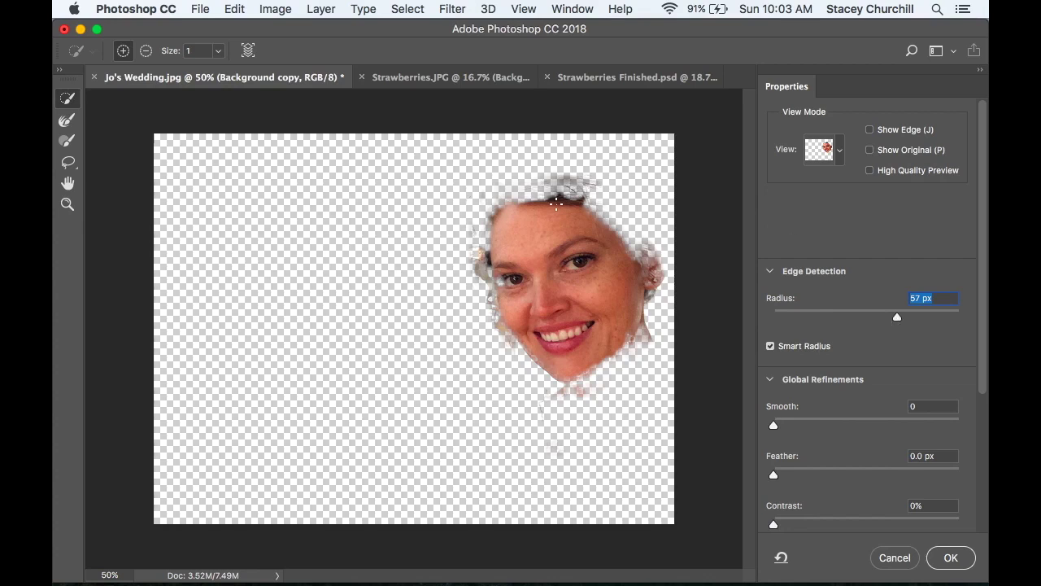
drag(898, 318, 793, 318)
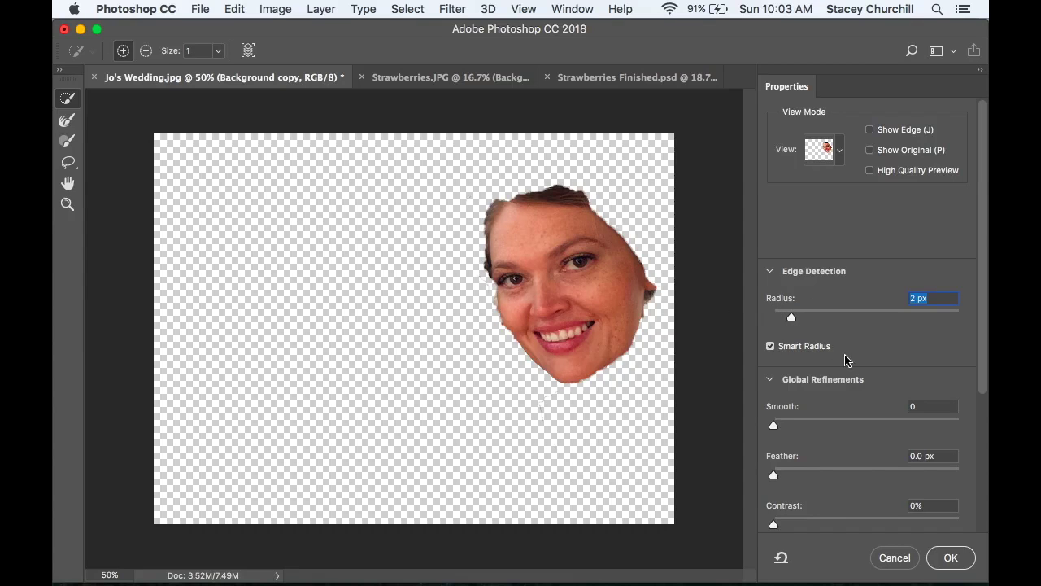
scroll(846, 361, down, 5)
drag(773, 274, 856, 277)
drag(857, 278, 850, 277)
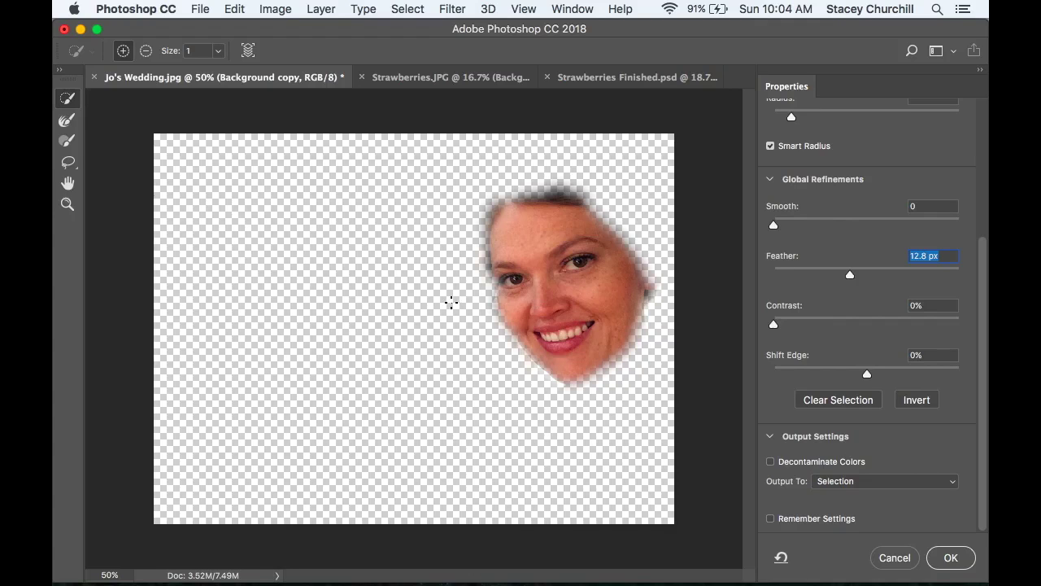
Subtract the leftover ear at the side of the face and the dark hair above the forehead from the selection.
click(146, 52)
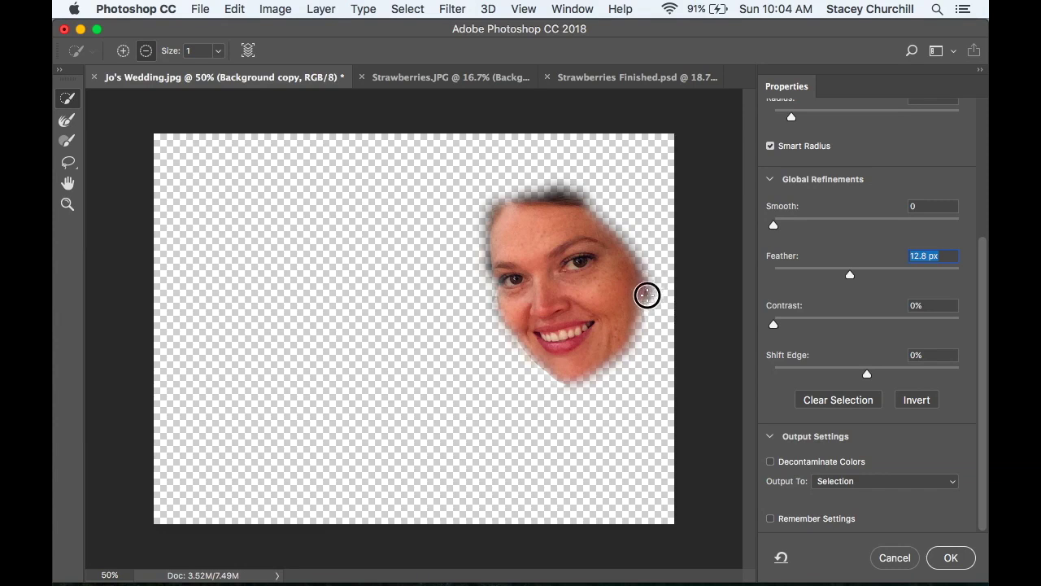
drag(649, 285, 657, 281)
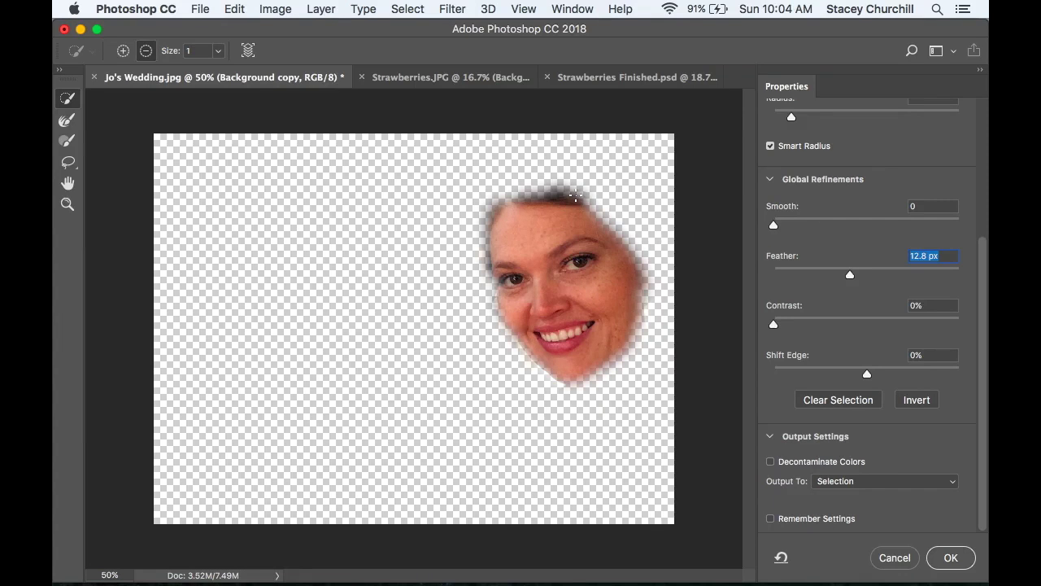
drag(565, 195, 579, 193)
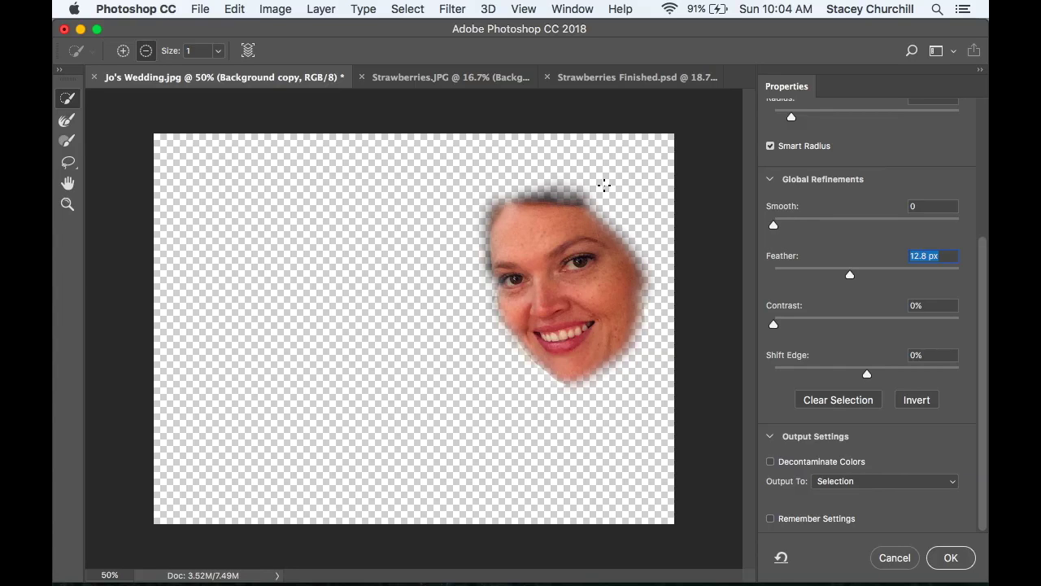
click(122, 50)
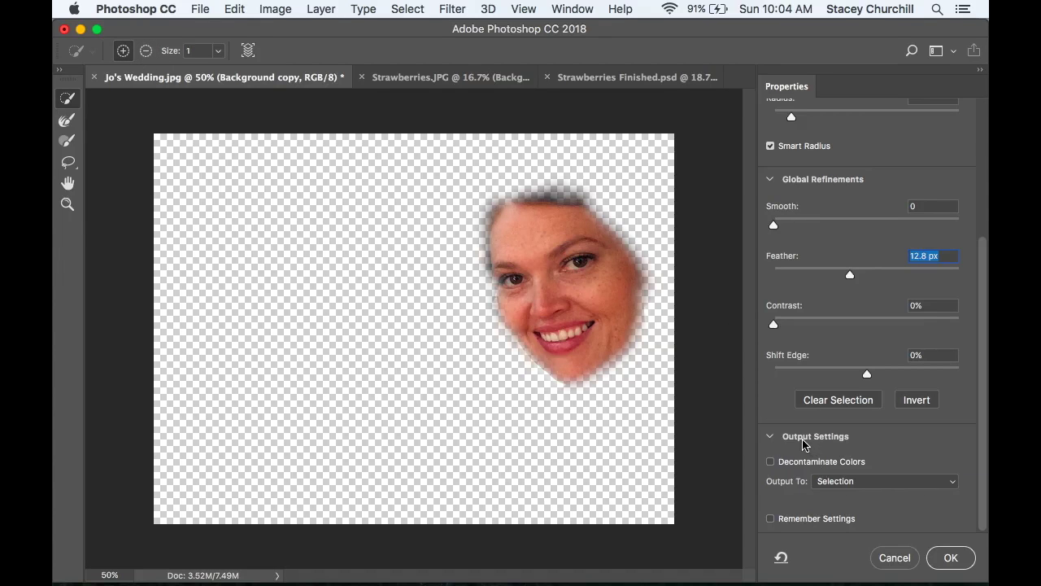
Output the refined face selection to a new layer.
click(885, 481)
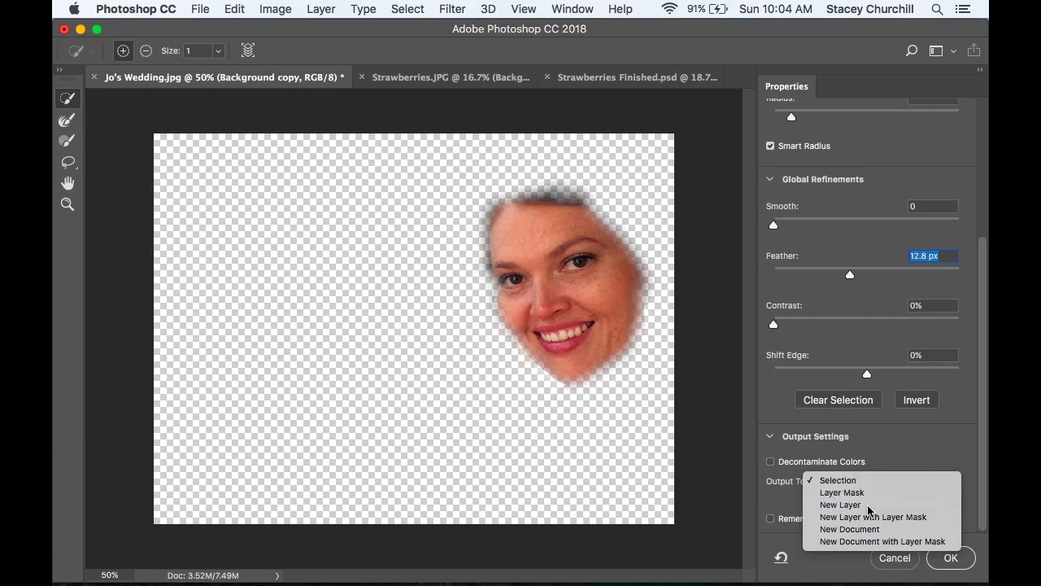
click(850, 502)
click(961, 562)
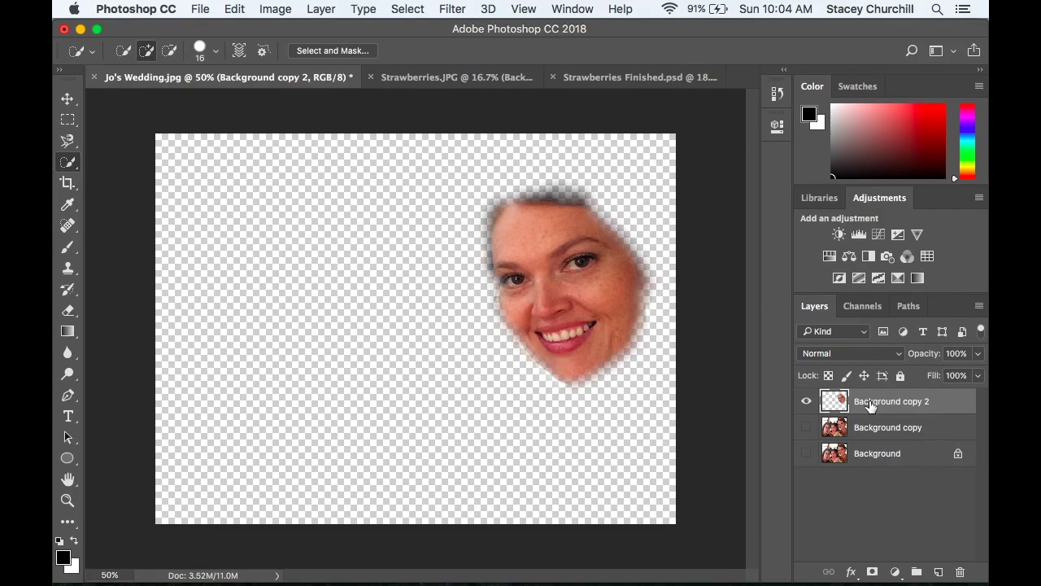
Move the cut-out face into the Strawberries.JPG document, placing it near the centre, and accept the profile mismatch.
click(67, 99)
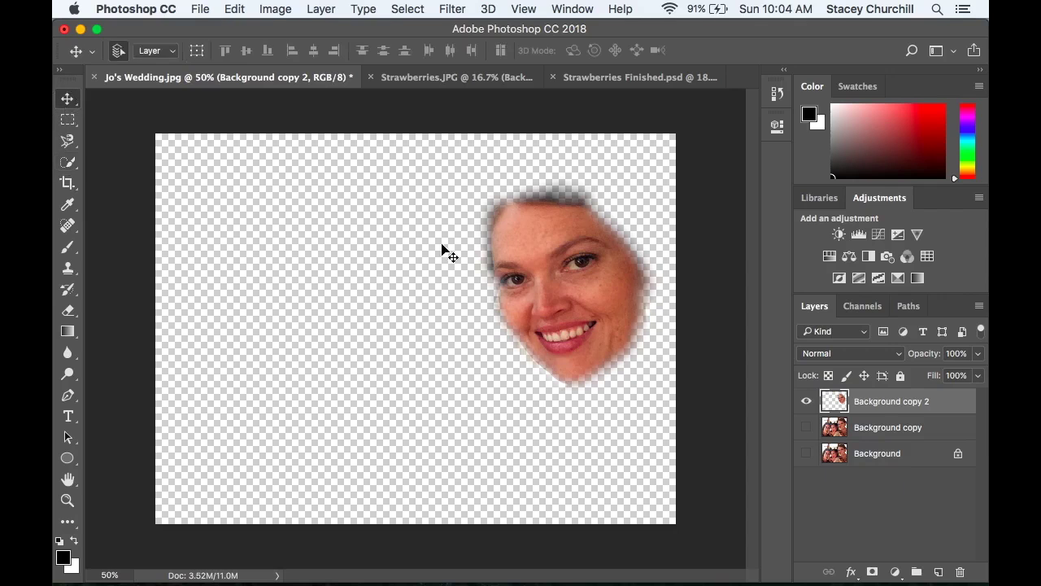
click(572, 291)
drag(572, 291, 424, 326)
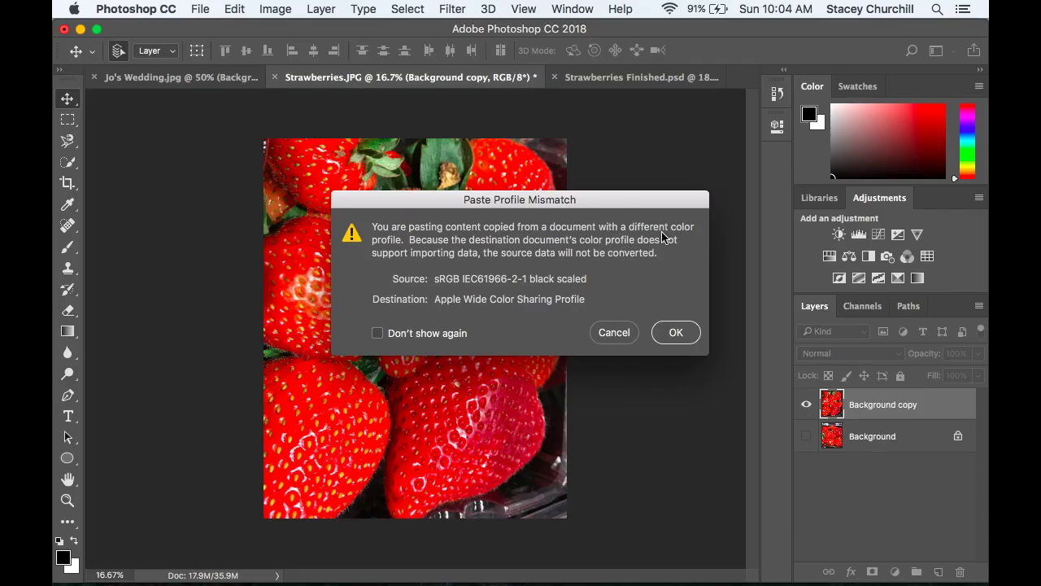
click(676, 333)
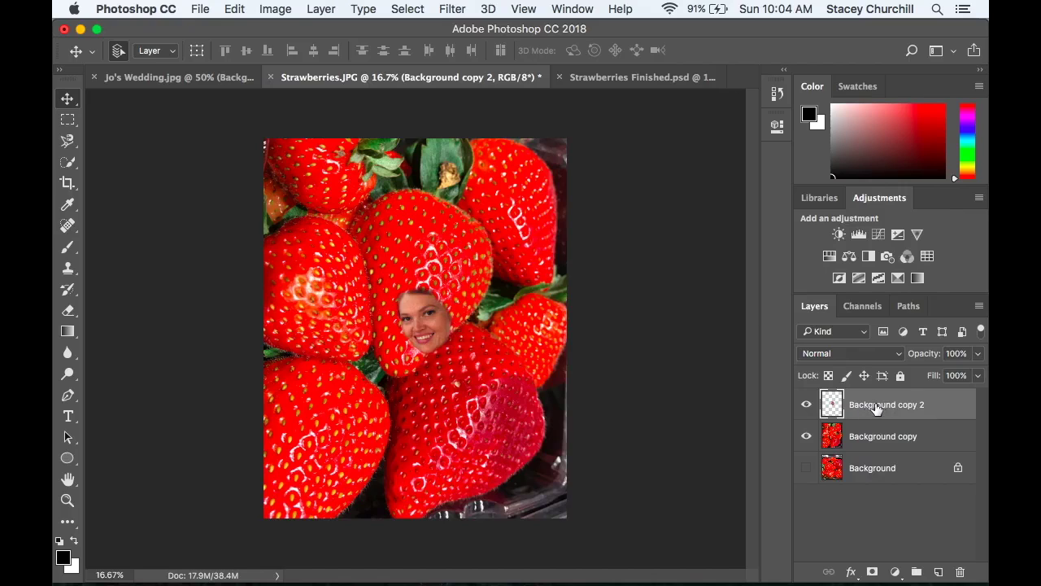
key(super+t)
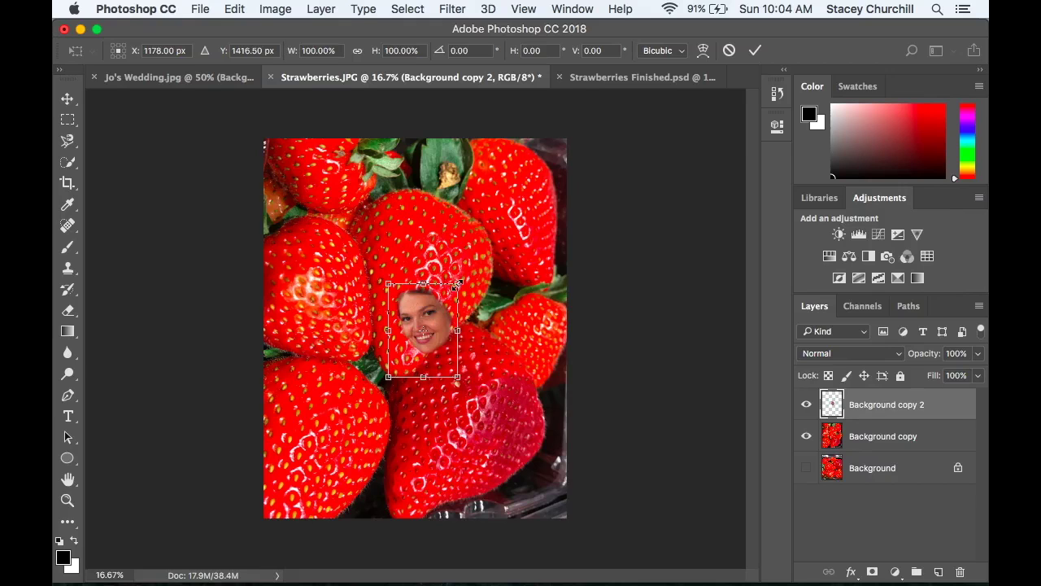
drag(457, 284, 654, 232)
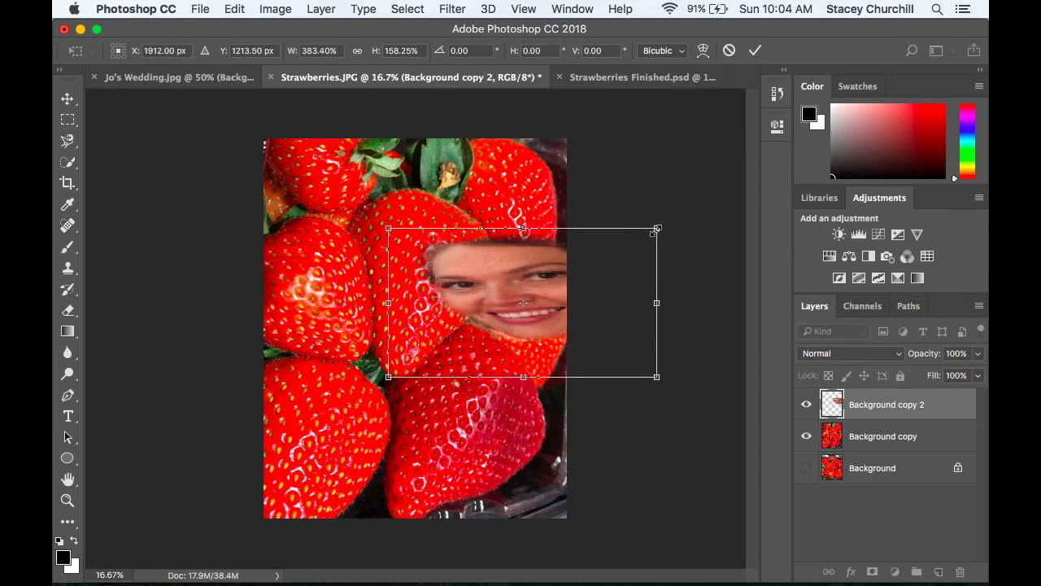
drag(551, 303, 449, 291)
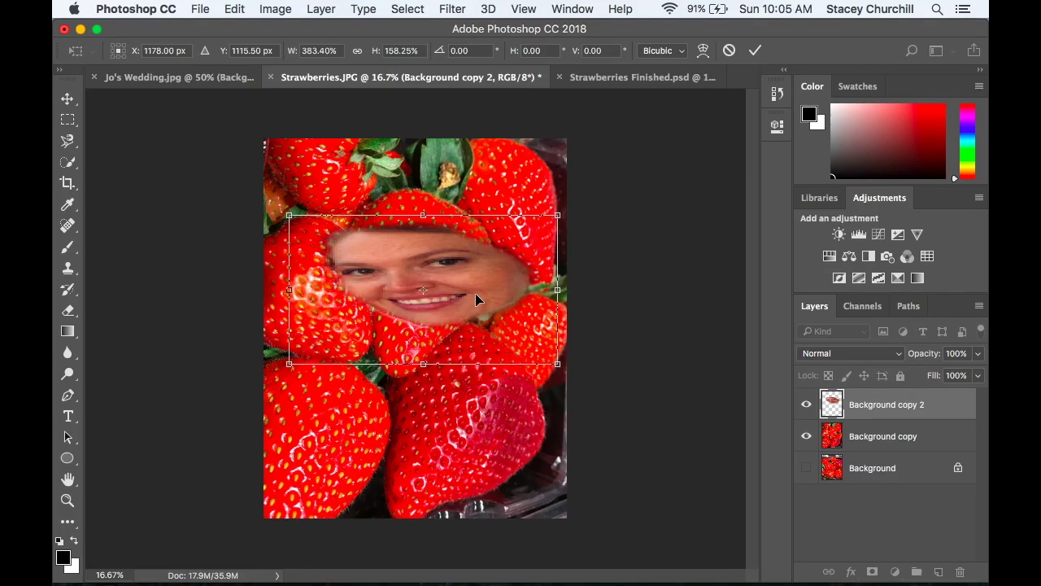
key(super+z)
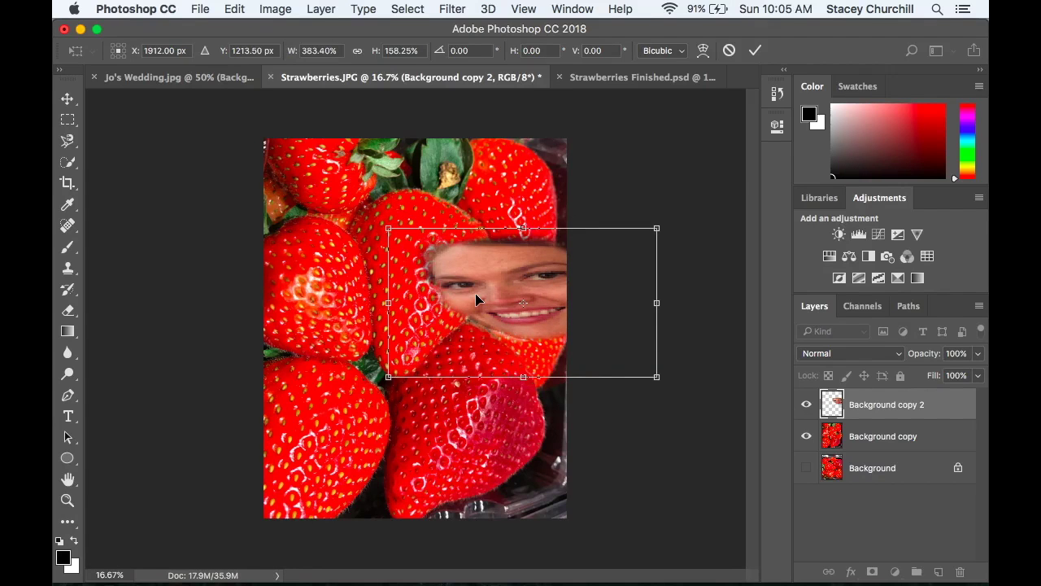
key(super+z)
key(super+z)
click(776, 94)
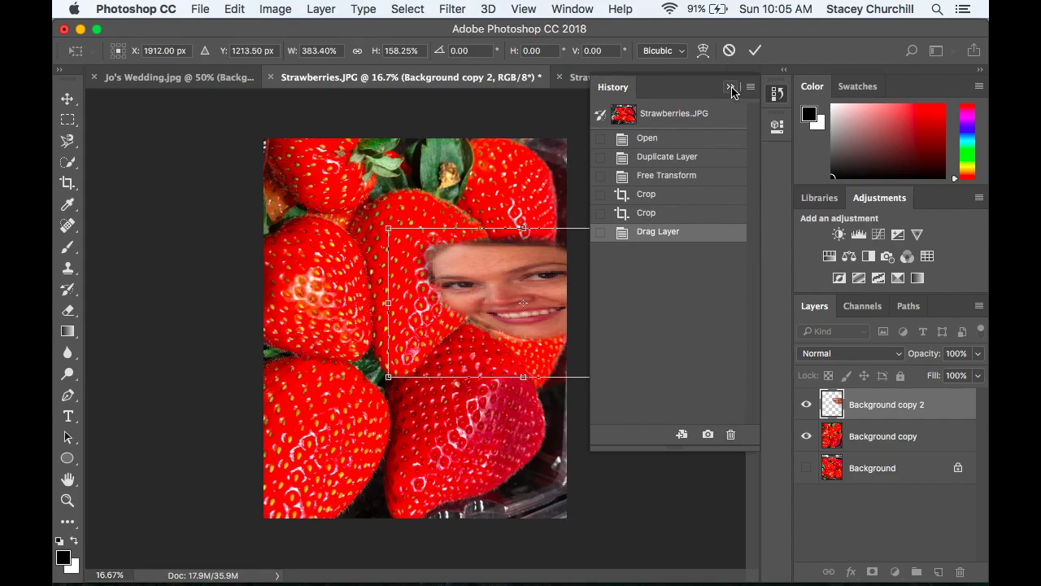
click(754, 50)
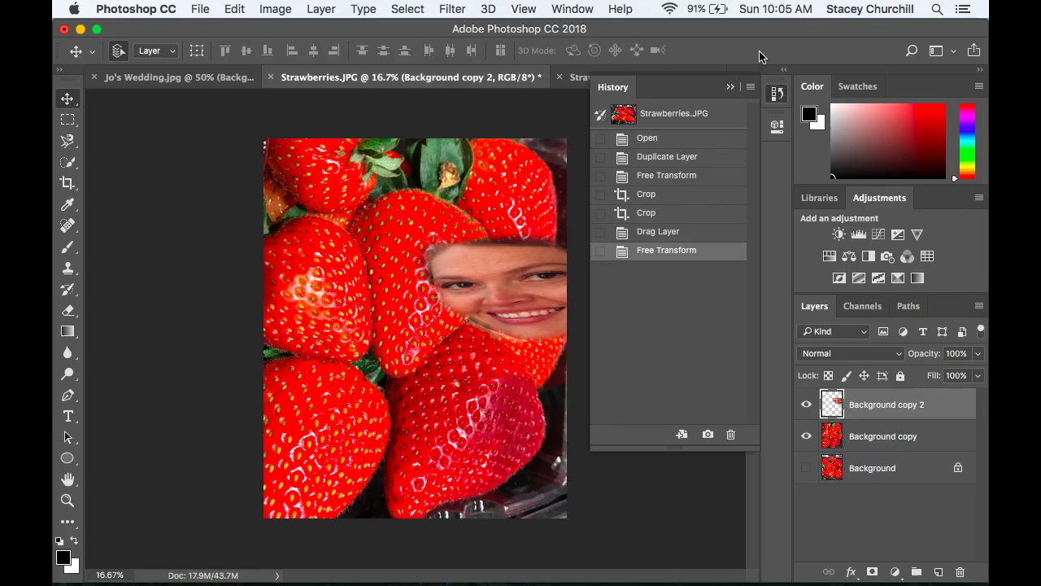
key(super+z)
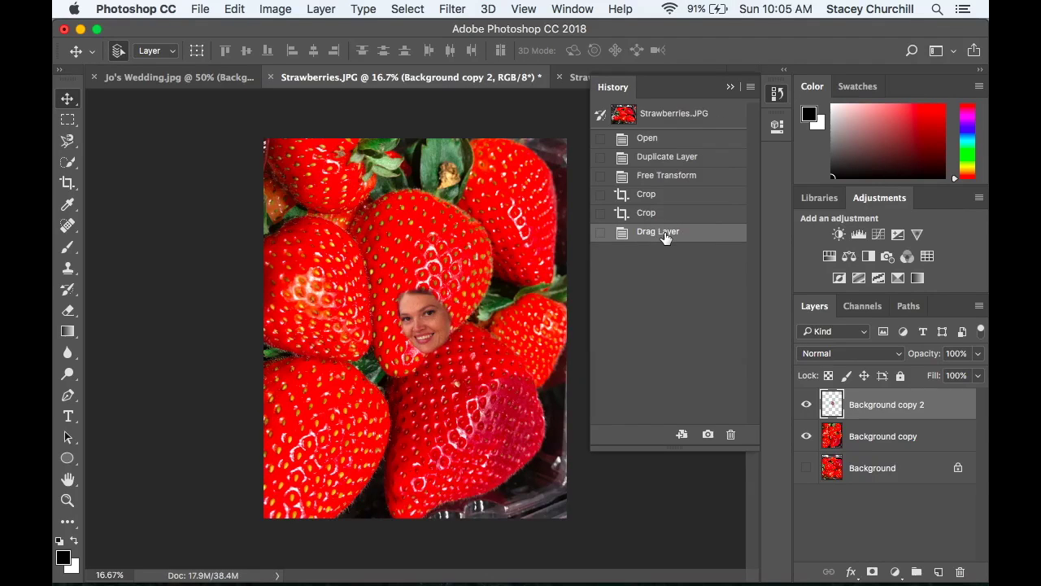
click(731, 88)
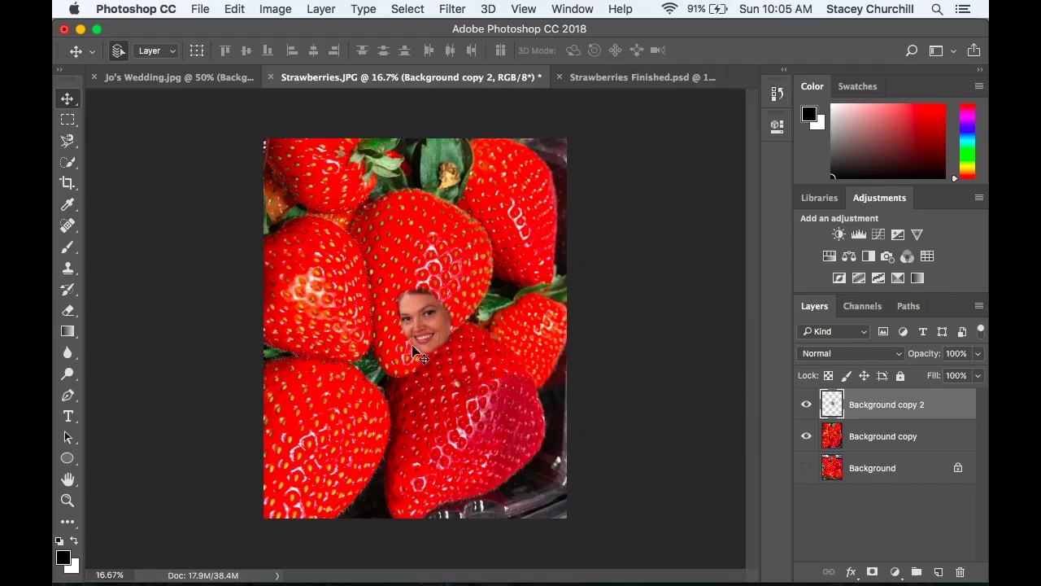
Free-transform the face layer proportionally to about 217%, rotate it about 30° clockwise, and place it over the central strawberry.
key(super+t)
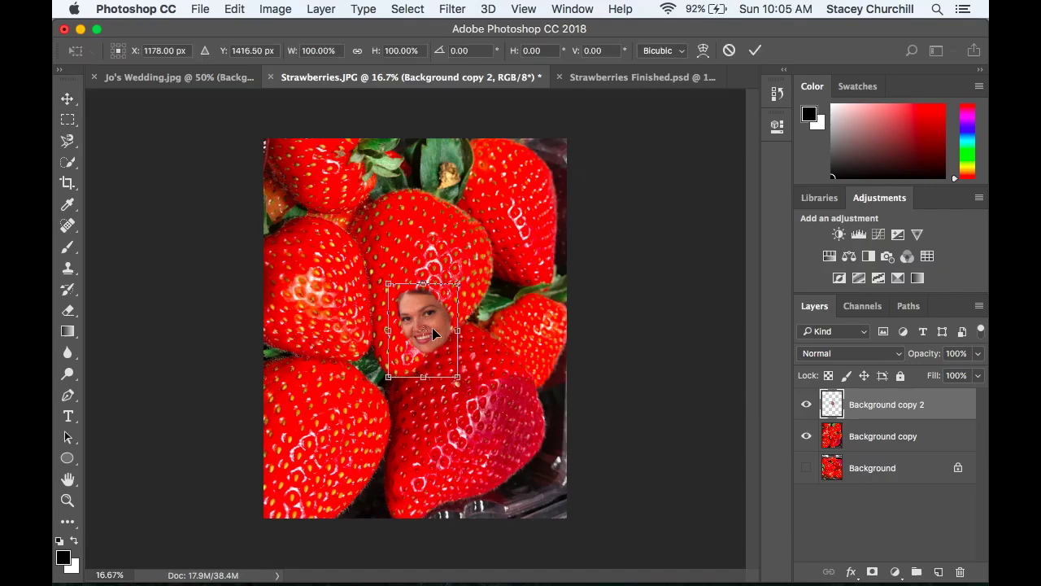
drag(458, 286, 578, 239)
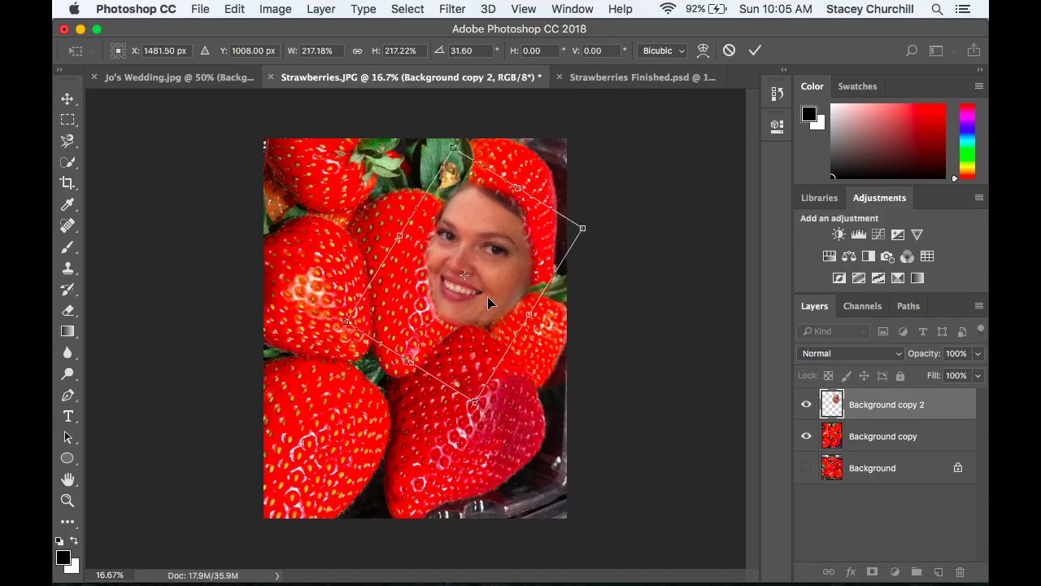
drag(503, 286, 442, 301)
drag(545, 255, 543, 244)
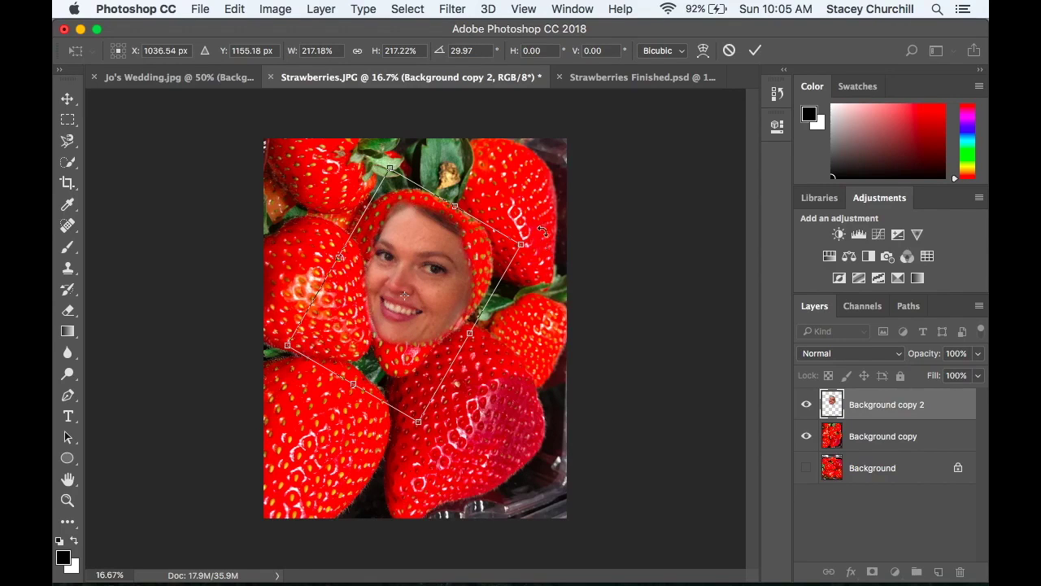
click(756, 51)
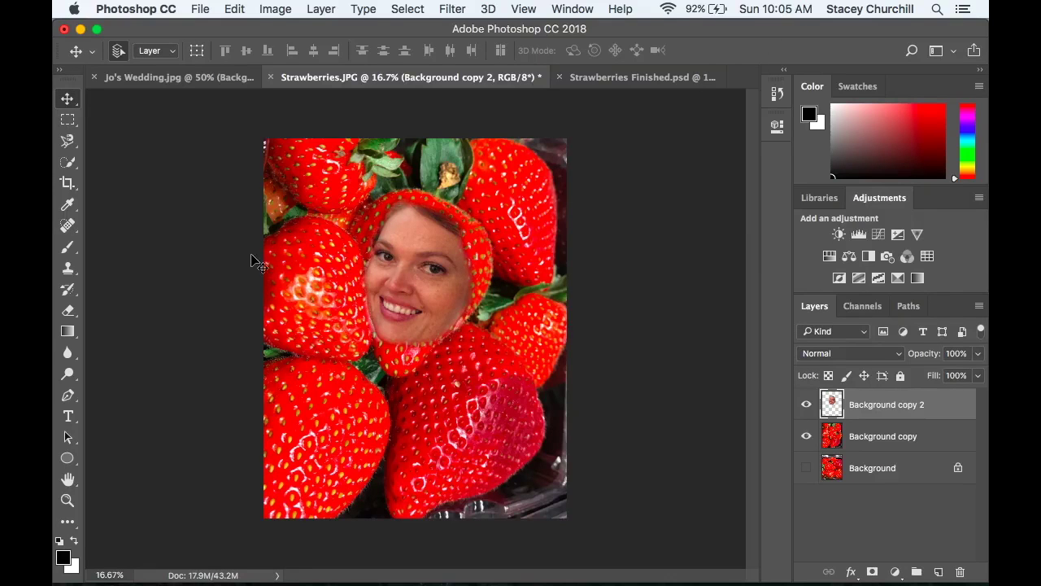
Erase the hair, forehead and outer edges of the face with the 99 px soft Eraser so it blends into the strawberry.
click(68, 312)
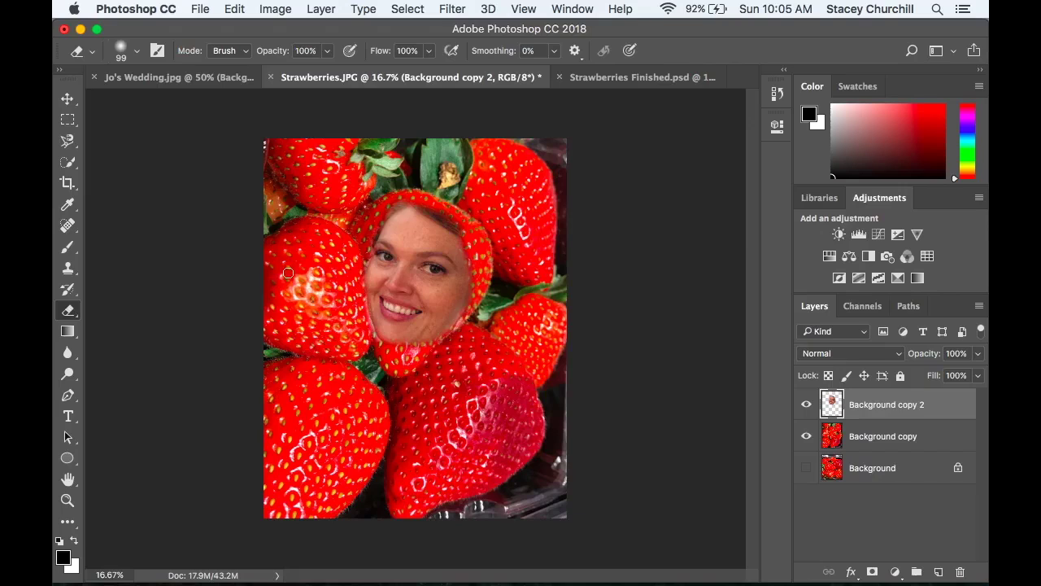
key(super+equal)
key(super+equal)
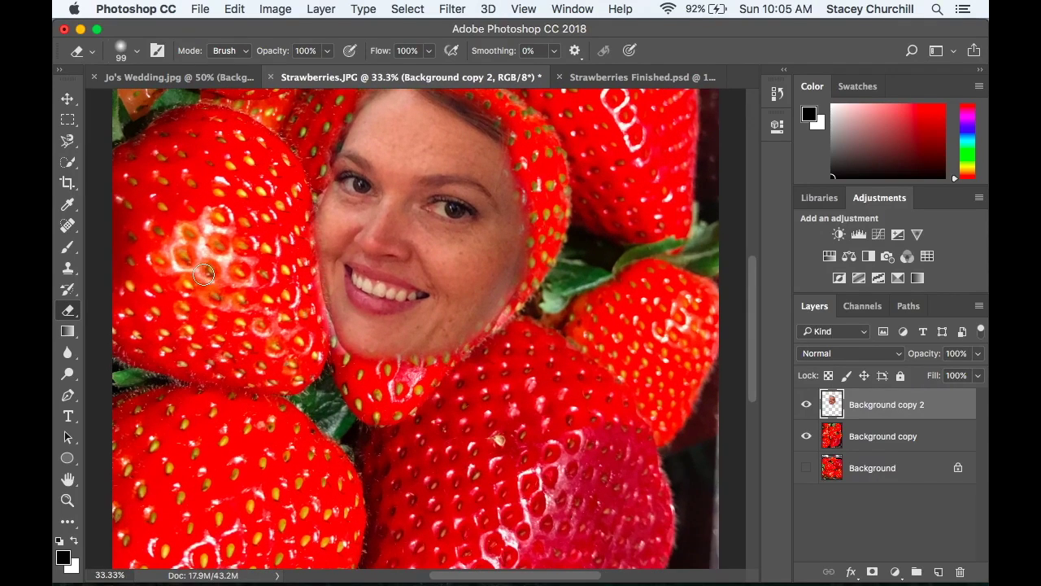
scroll(203, 275, up, 3)
key(super+equal)
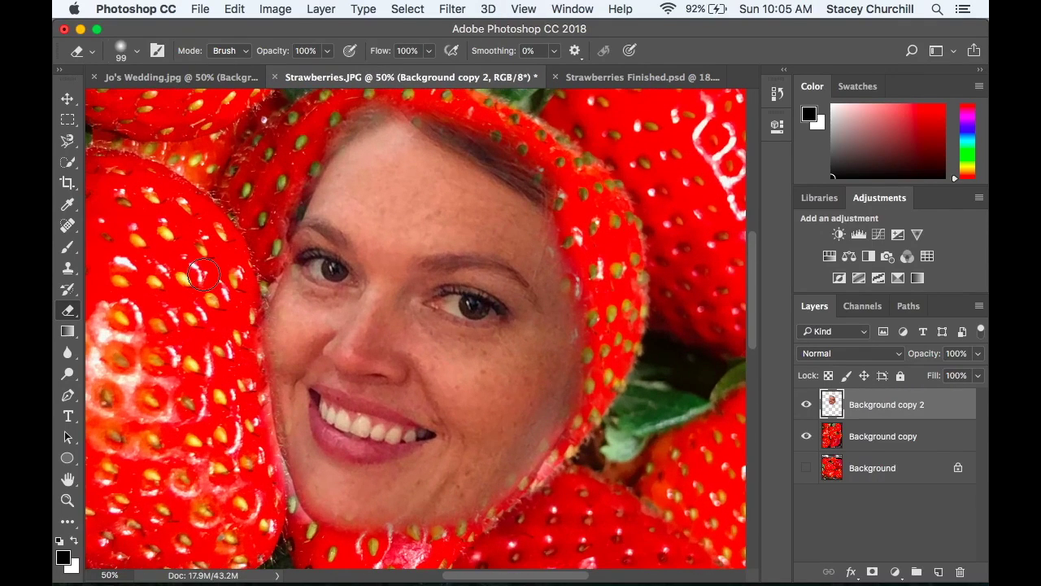
mouse_move(556, 195)
mouse_down()
mouse_move(442, 137)
mouse_move(437, 116)
mouse_move(532, 151)
mouse_move(550, 181)
mouse_move(436, 122)
mouse_move(399, 115)
mouse_move(369, 115)
mouse_move(327, 147)
mouse_move(276, 220)
mouse_move(277, 195)
mouse_move(351, 130)
mouse_move(372, 128)
mouse_move(343, 149)
mouse_move(508, 165)
mouse_move(391, 143)
mouse_move(384, 161)
mouse_move(444, 178)
mouse_move(317, 178)
mouse_move(372, 183)
mouse_move(394, 203)
mouse_move(334, 189)
mouse_move(341, 198)
mouse_move(407, 224)
mouse_move(499, 171)
mouse_move(401, 179)
mouse_move(481, 198)
mouse_move(416, 220)
mouse_move(566, 231)
mouse_move(528, 224)
mouse_move(576, 295)
mouse_move(575, 389)
mouse_move(536, 448)
mouse_move(553, 415)
mouse_move(528, 399)
mouse_move(491, 428)
mouse_move(485, 422)
mouse_move(454, 514)
mouse_move(535, 445)
mouse_move(501, 469)
mouse_move(520, 418)
mouse_move(477, 485)
mouse_move(422, 525)
mouse_move(334, 537)
mouse_move(307, 527)
mouse_move(269, 444)
mouse_move(253, 309)
mouse_move(268, 244)
mouse_move(271, 251)
mouse_move(332, 181)
mouse_up()
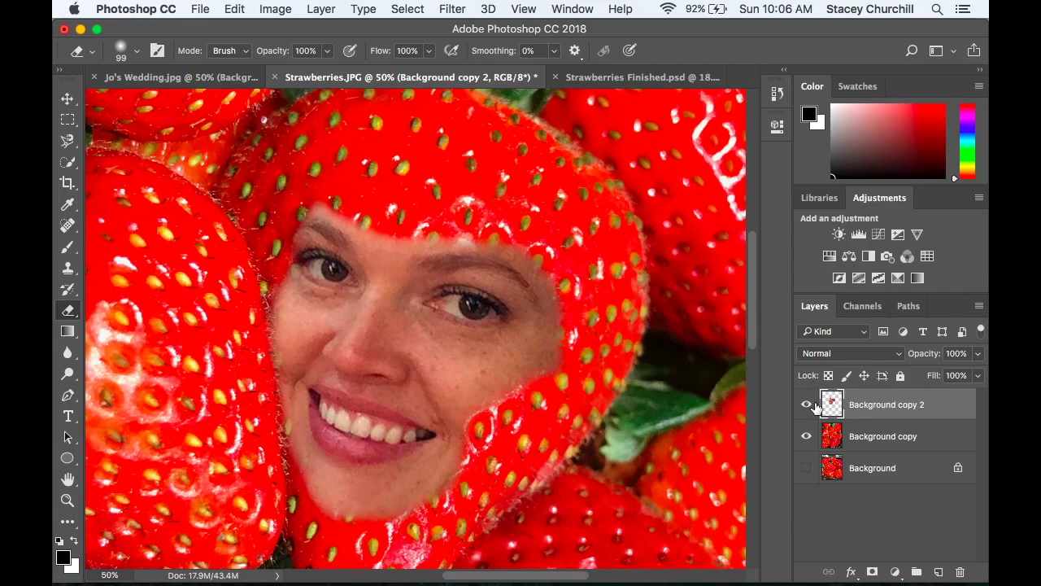
On the Background copy 2 face layer, erase more of the jaw and chin edge with the 99 px Eraser.
click(862, 445)
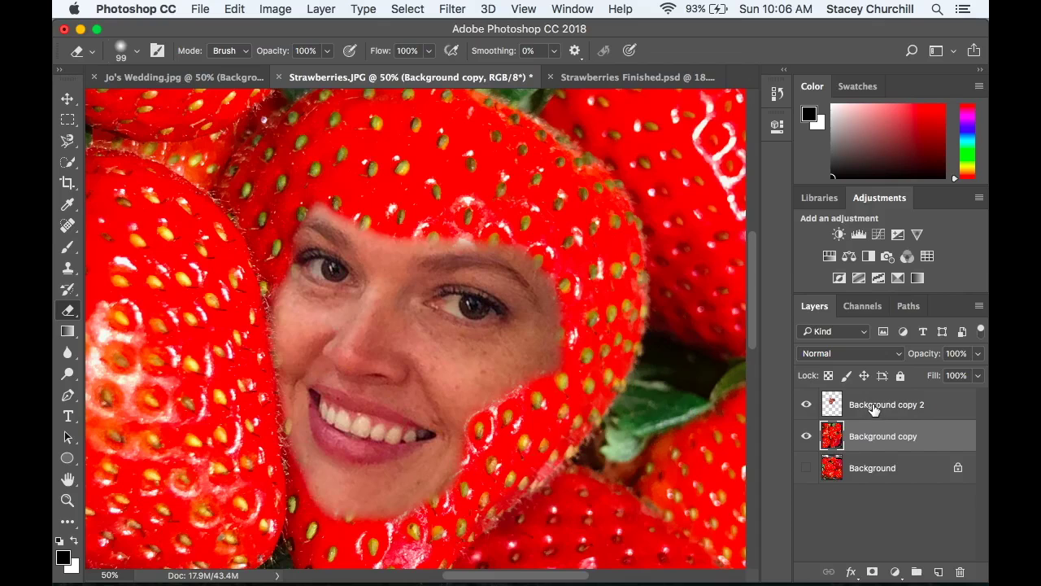
click(873, 407)
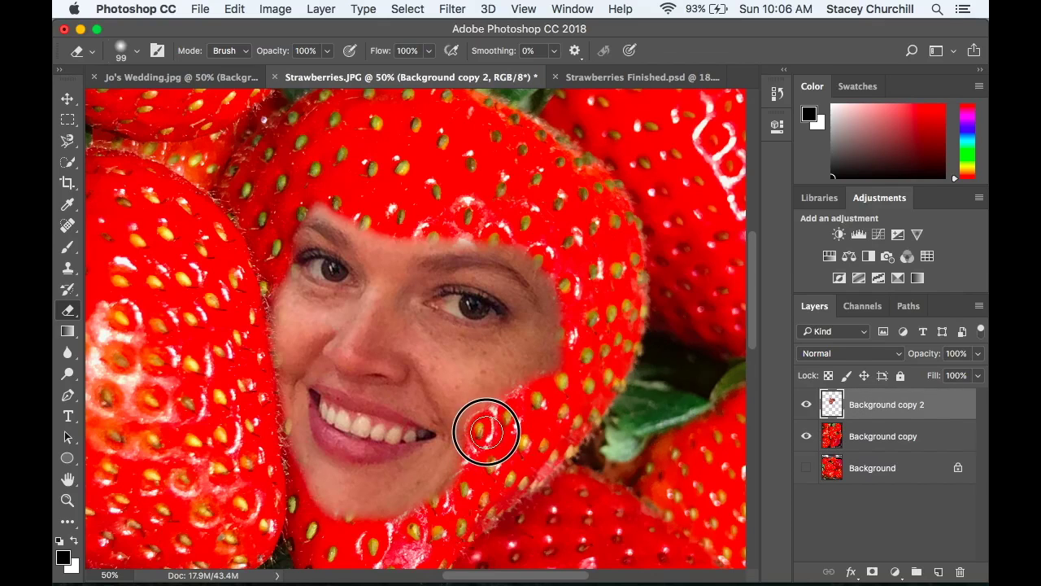
mouse_move(485, 432)
mouse_down()
mouse_move(443, 490)
mouse_move(372, 531)
mouse_move(336, 529)
mouse_move(297, 492)
mouse_up()
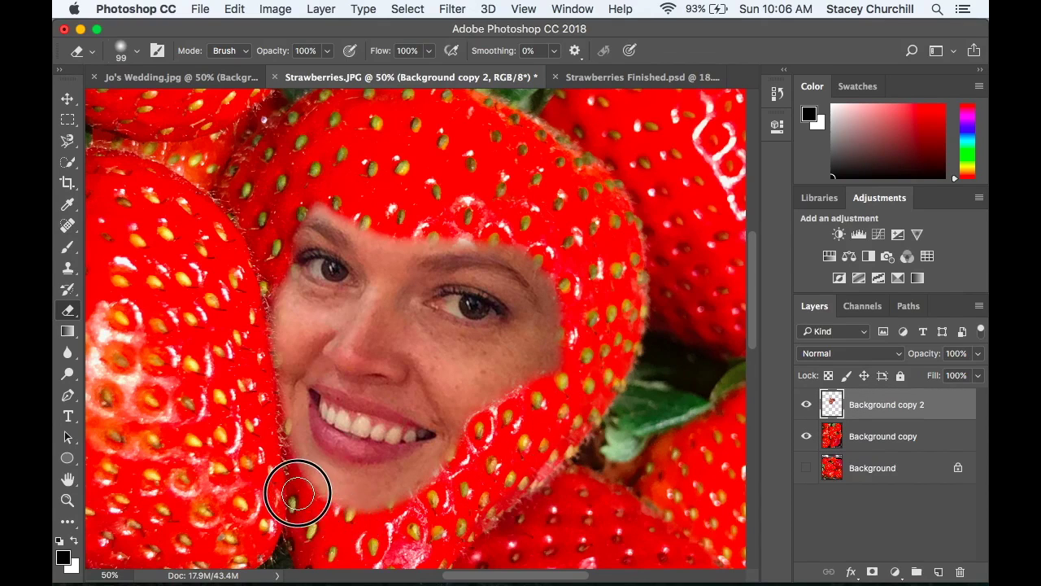
scroll(372, 413, down, 5)
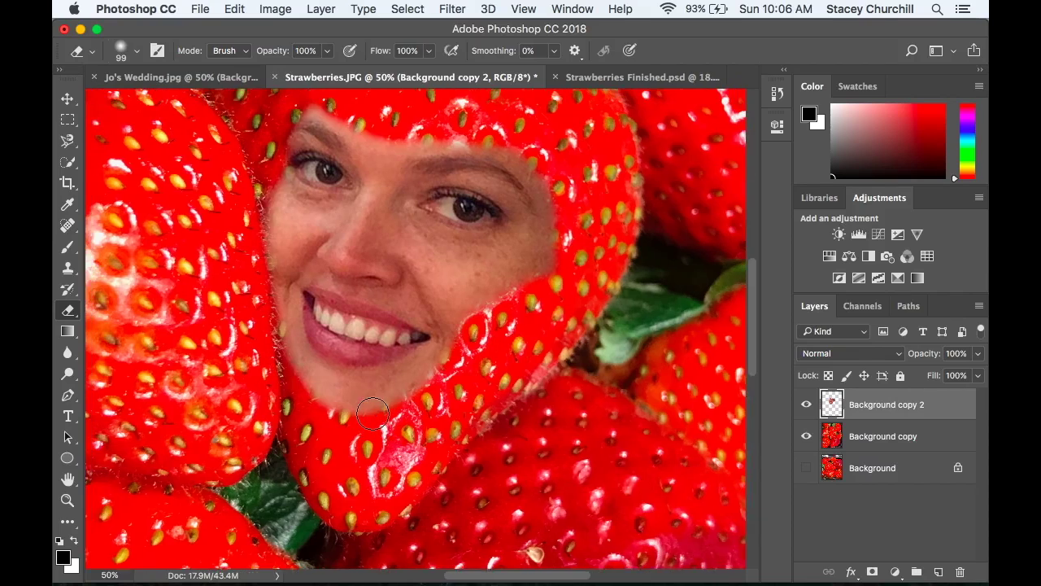
scroll(373, 412, up, 4)
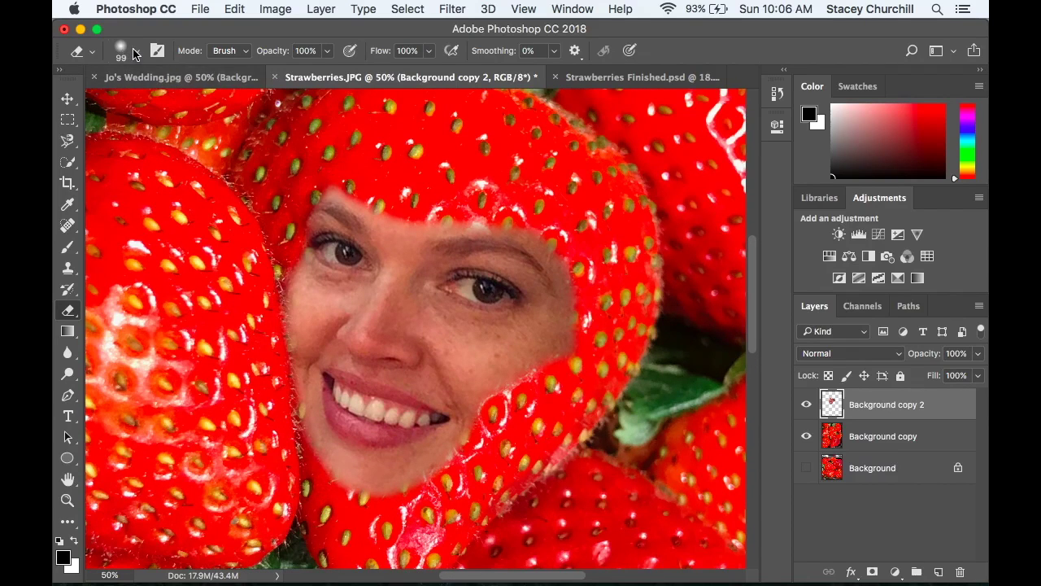
Soften the face's brow and right cheek edges with a 134 px Eraser of 4% hardness, at 100% and 64% opacity.
click(136, 53)
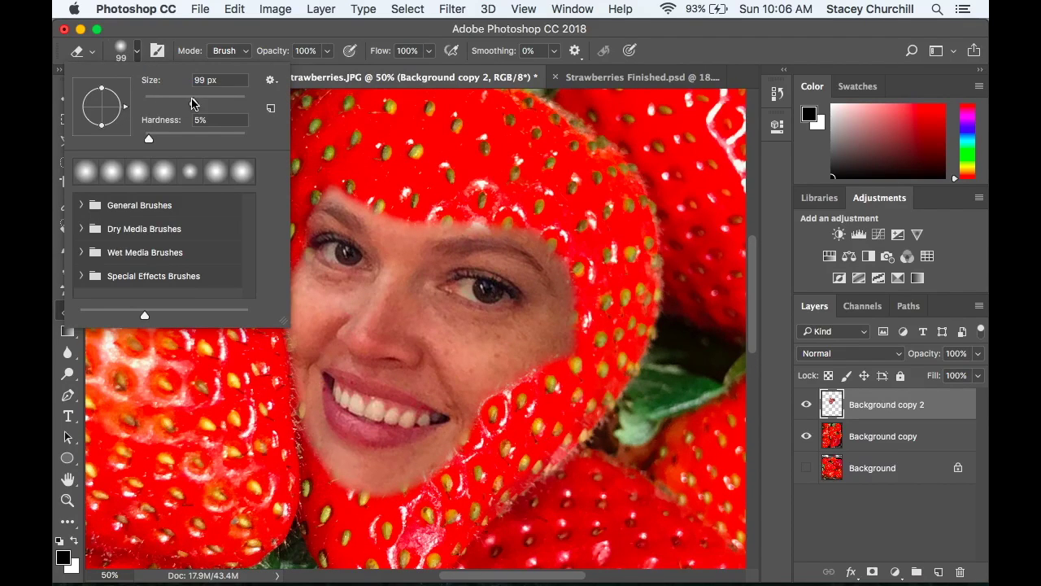
drag(193, 102, 204, 104)
click(150, 140)
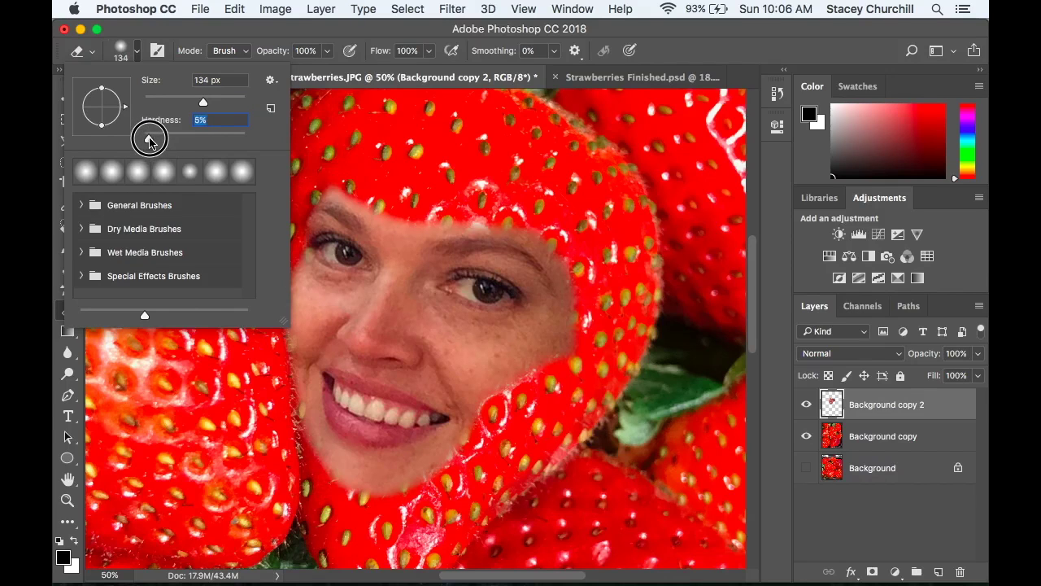
drag(149, 140, 148, 140)
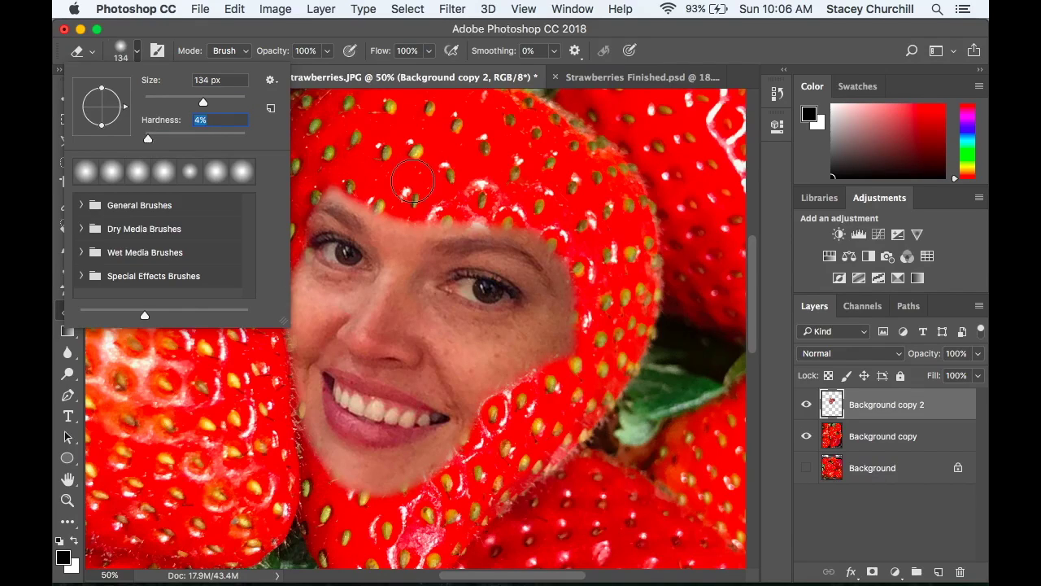
click(340, 176)
mouse_move(340, 176)
mouse_down()
mouse_move(453, 203)
mouse_move(411, 202)
mouse_move(403, 216)
mouse_move(520, 212)
mouse_move(562, 234)
mouse_move(586, 301)
mouse_move(574, 351)
mouse_move(543, 382)
mouse_up()
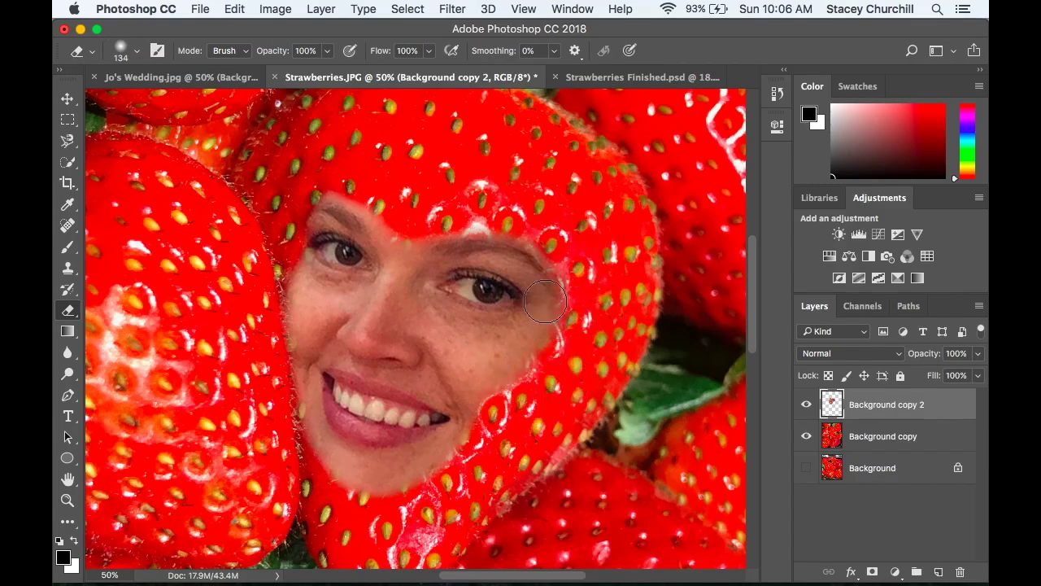
mouse_move(326, 52)
mouse_down()
mouse_move(328, 65)
mouse_move(300, 73)
mouse_up()
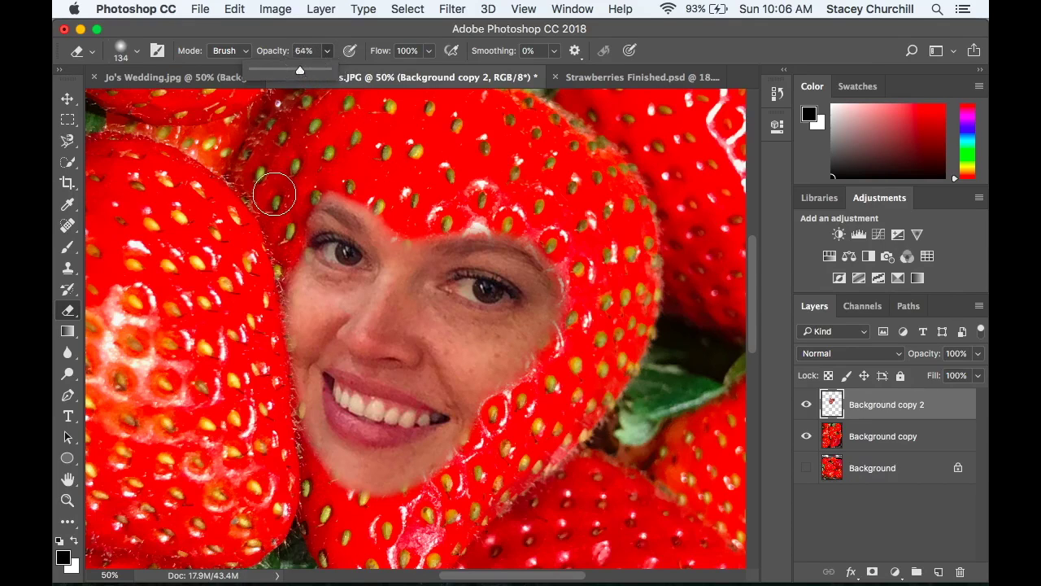
mouse_move(357, 189)
mouse_down()
mouse_move(507, 214)
mouse_move(567, 281)
mouse_move(570, 318)
mouse_up()
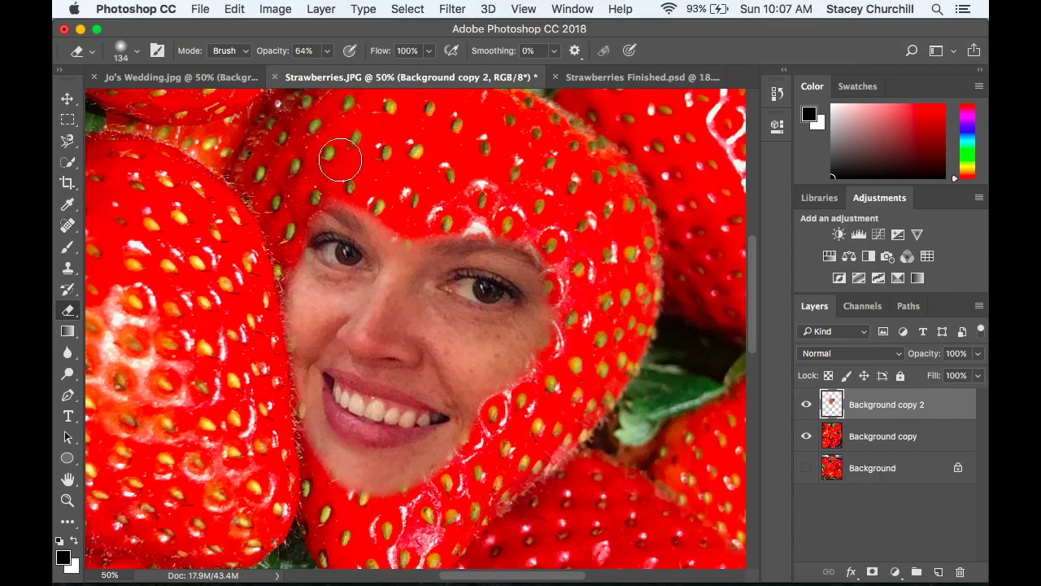
Apply Color Balance to the face's midtones with levels +100, -11, -8, and fade its left edge with the Eraser.
click(277, 9)
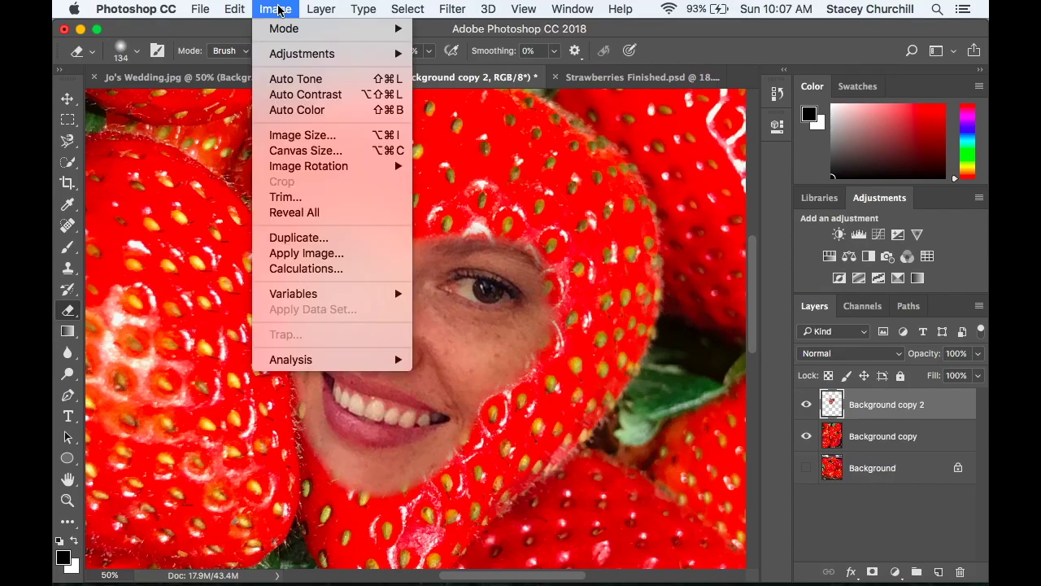
mouse_move(302, 53)
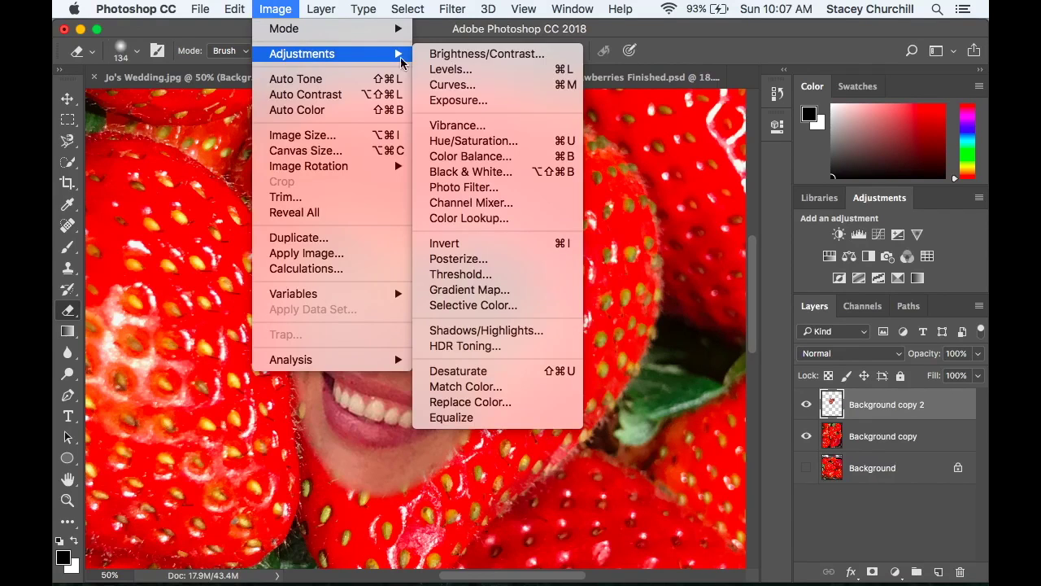
click(483, 156)
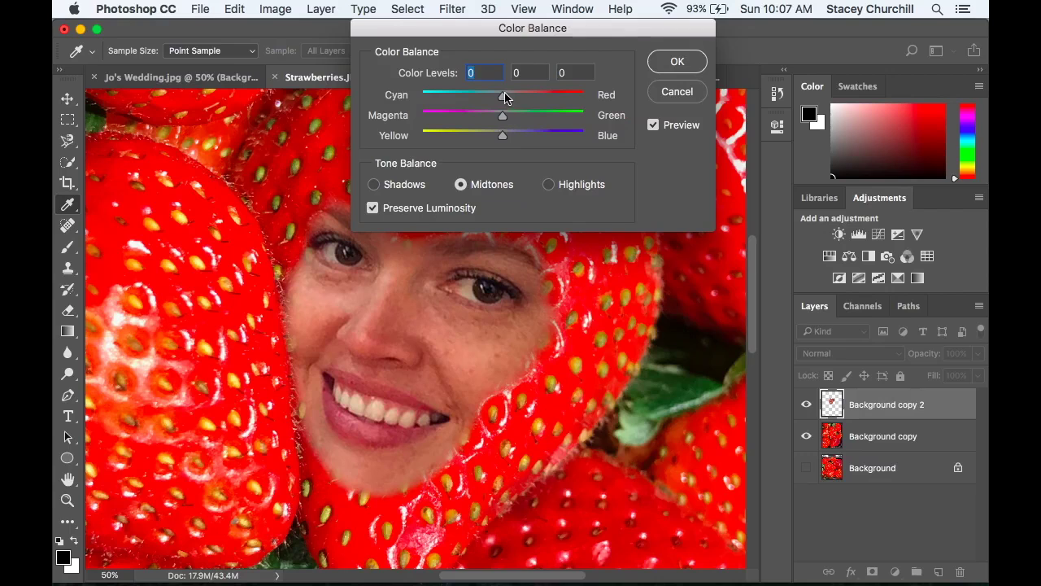
drag(503, 96, 591, 99)
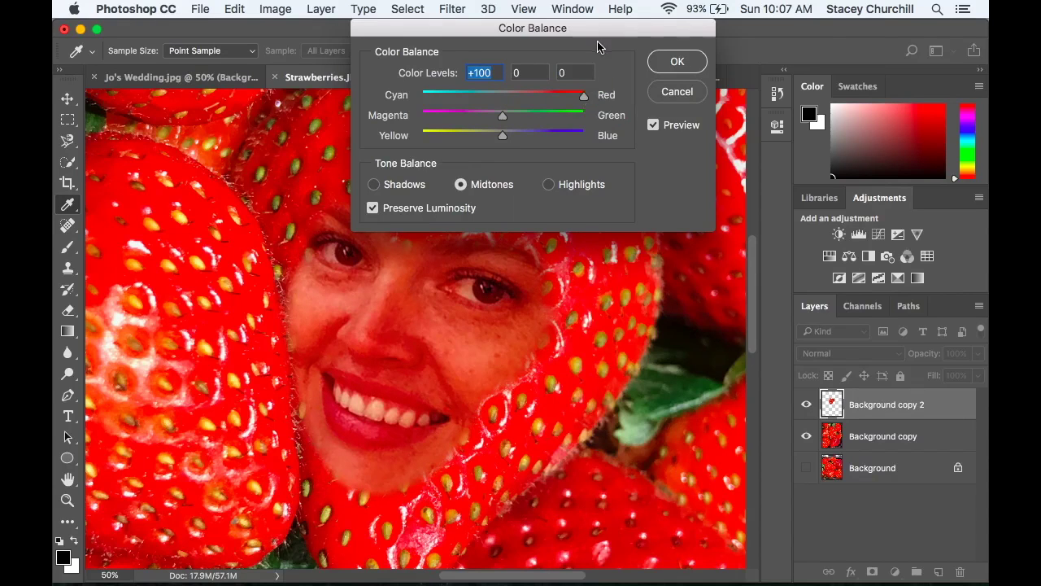
drag(598, 24, 779, 28)
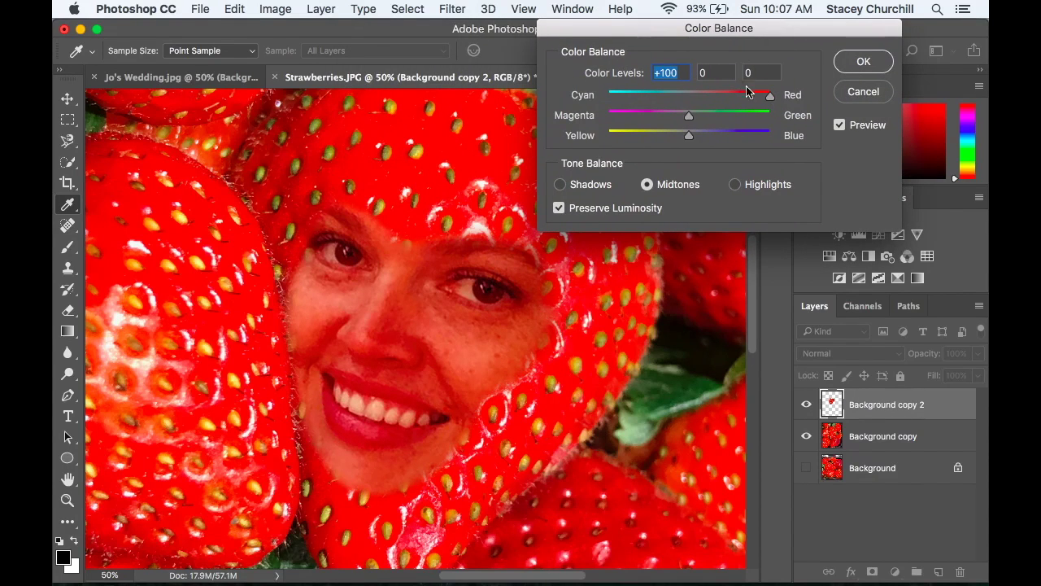
mouse_move(689, 114)
mouse_down()
mouse_move(675, 119)
mouse_move(678, 138)
mouse_move(681, 122)
mouse_up()
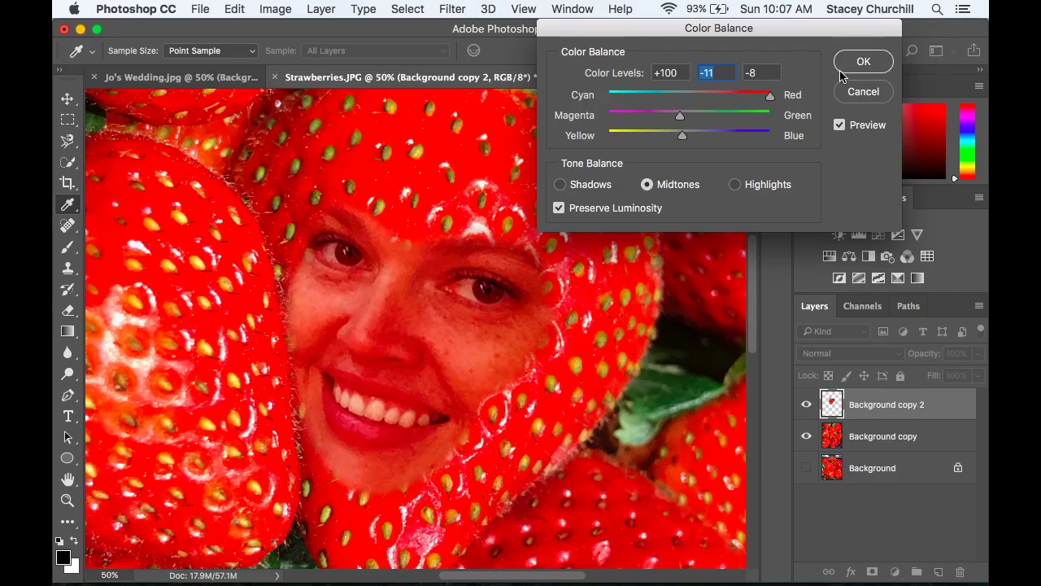
click(840, 124)
click(861, 62)
key(e)
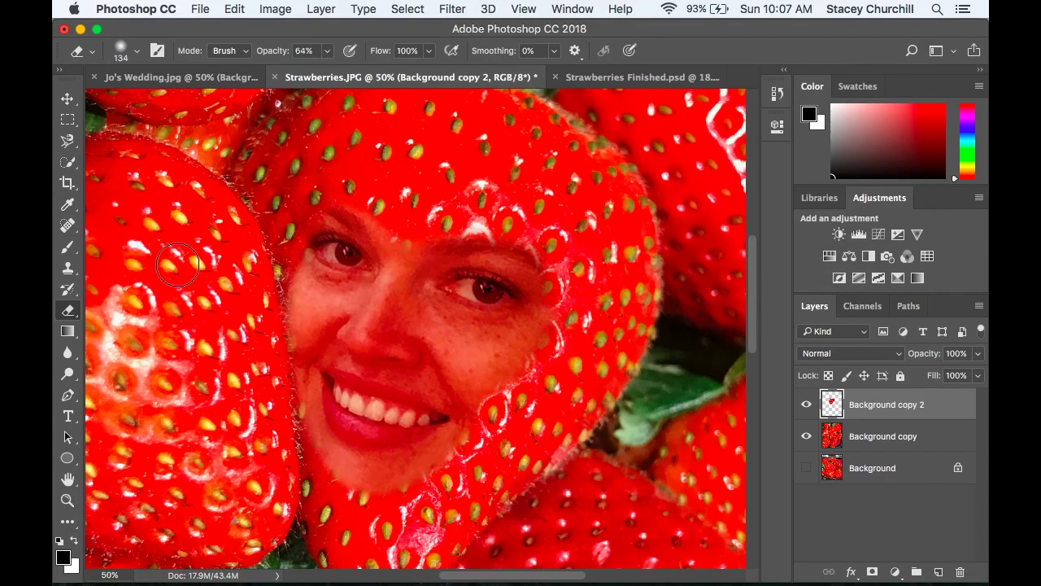
mouse_move(302, 286)
mouse_down()
mouse_move(286, 213)
mouse_move(285, 257)
mouse_up()
Sample red from the strawberry beside the face's left temple and set the 166 px Brush to 11% hardness.
click(68, 205)
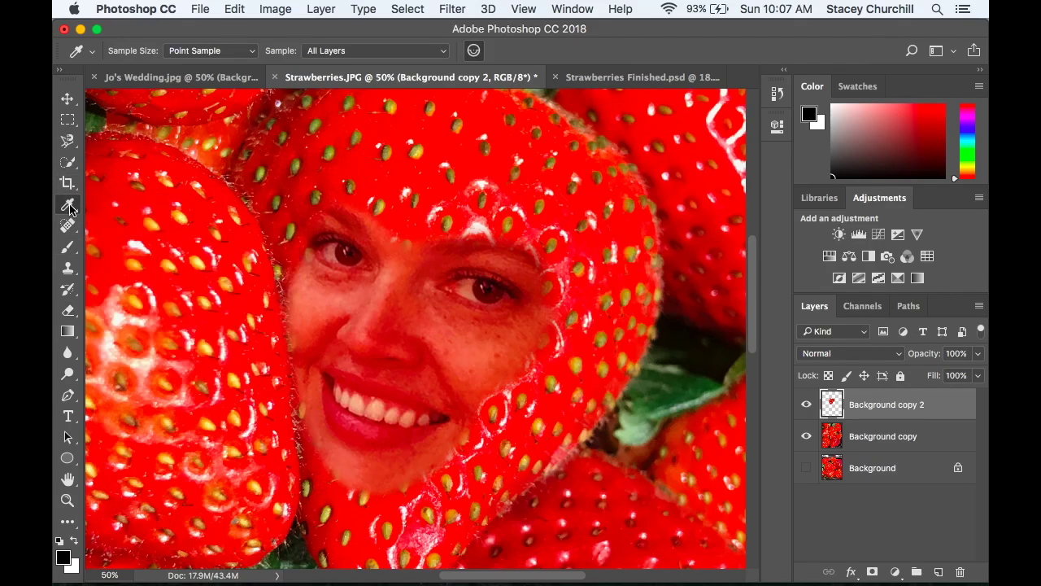
click(282, 220)
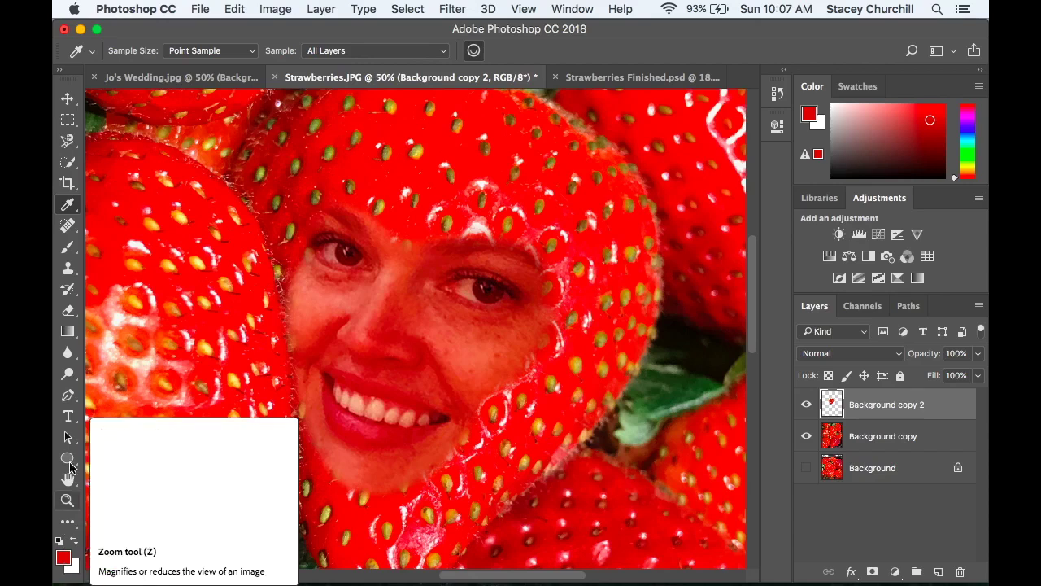
click(69, 249)
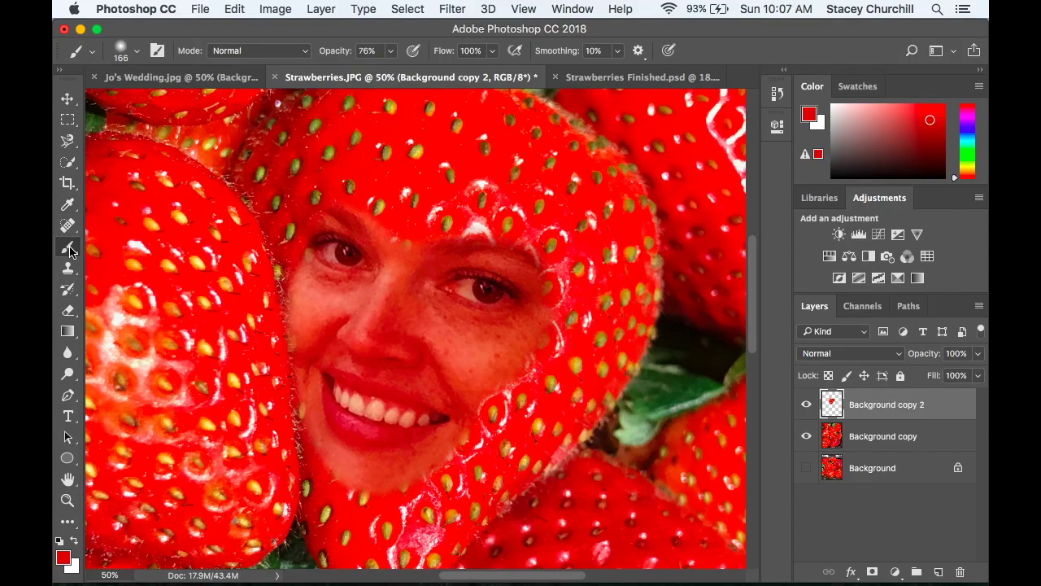
click(138, 51)
click(156, 140)
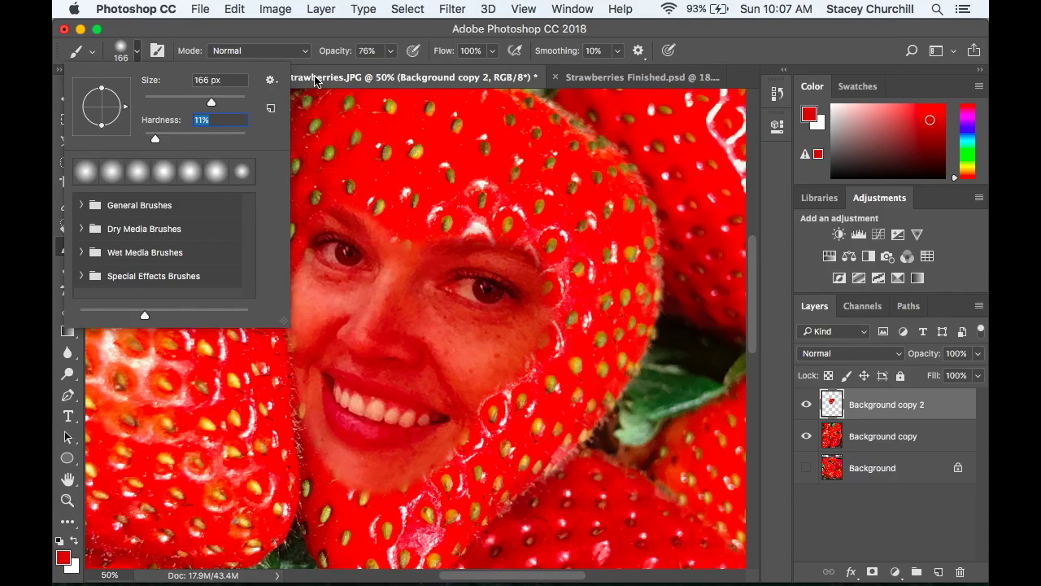
Try painting the sampled red over the left eye and between the brows at 100% and 61% brush opacity.
click(391, 51)
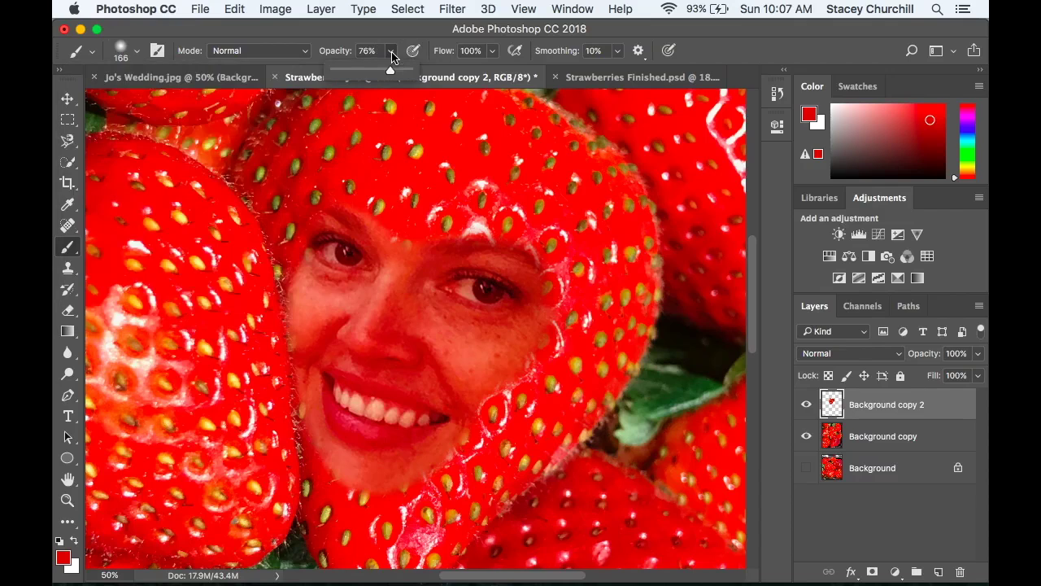
drag(391, 73, 419, 71)
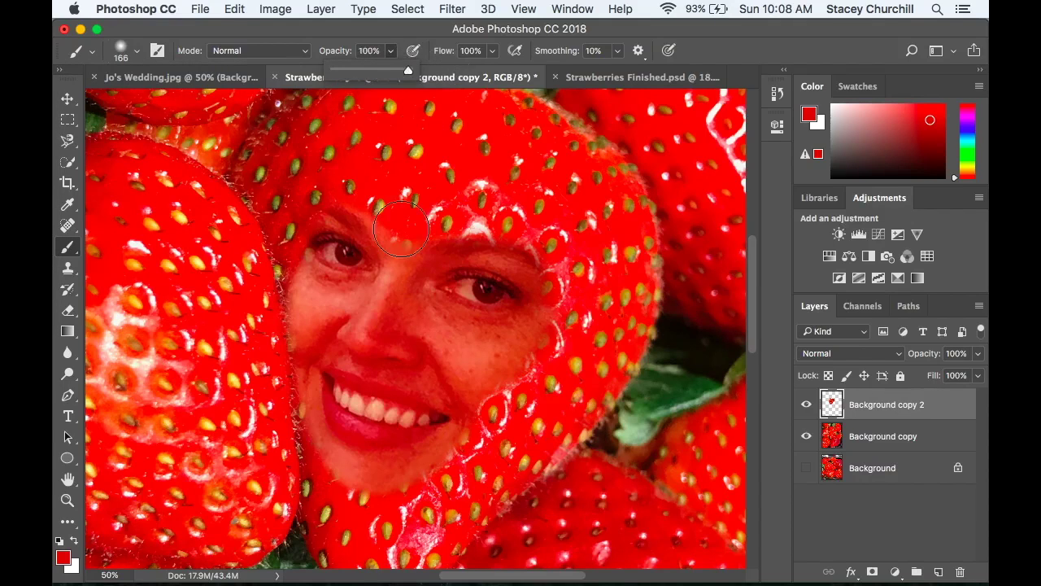
mouse_move(383, 244)
mouse_down()
mouse_move(330, 274)
mouse_move(296, 270)
mouse_move(419, 213)
mouse_up()
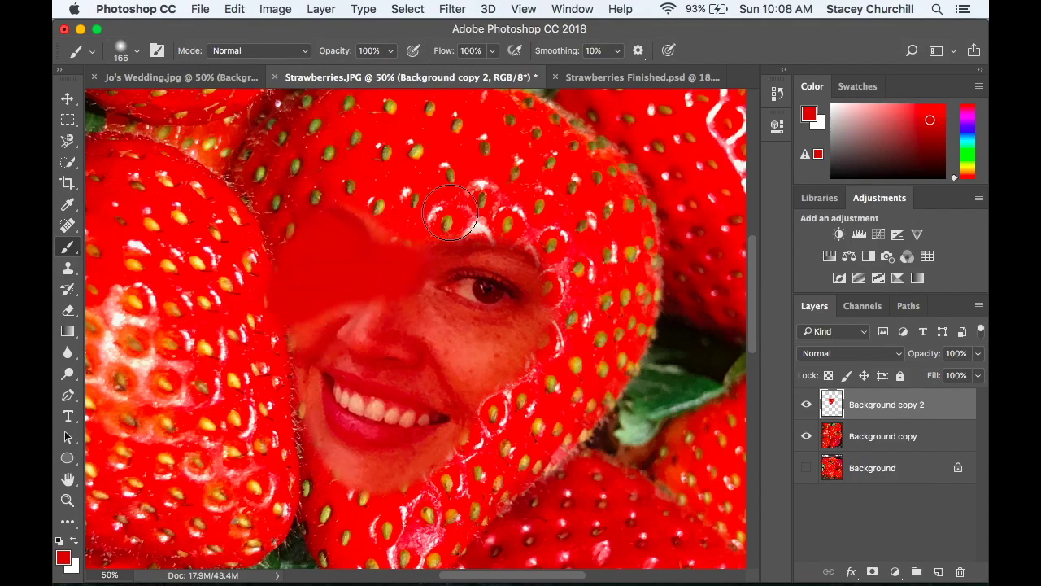
key(super+z)
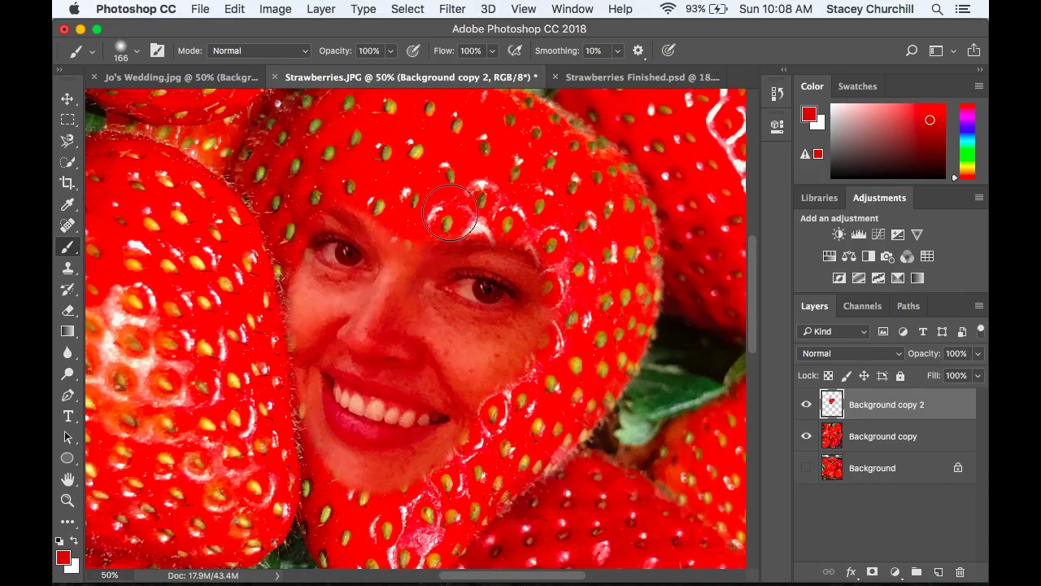
click(391, 52)
drag(391, 71, 360, 71)
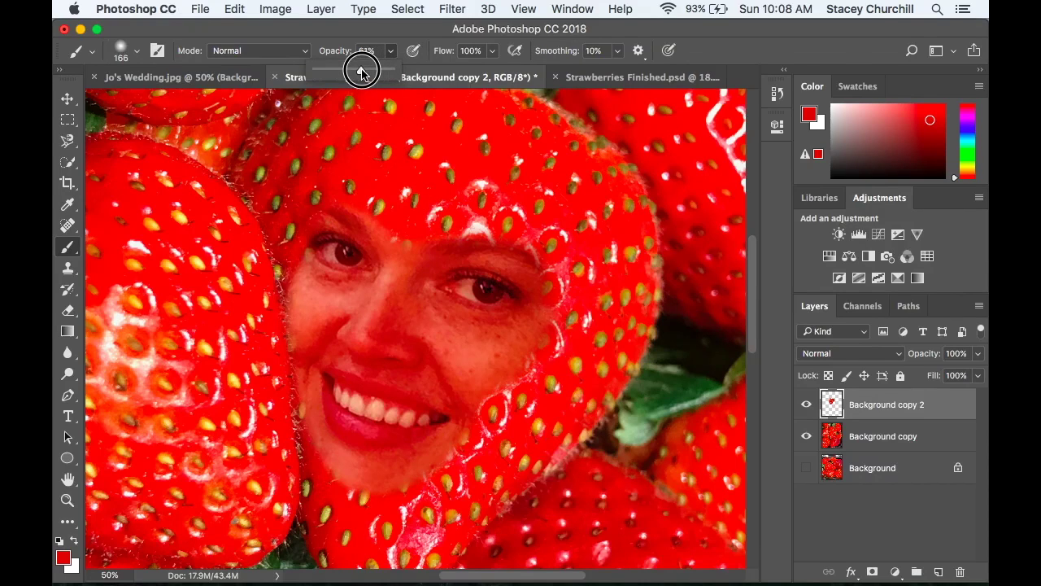
click(396, 232)
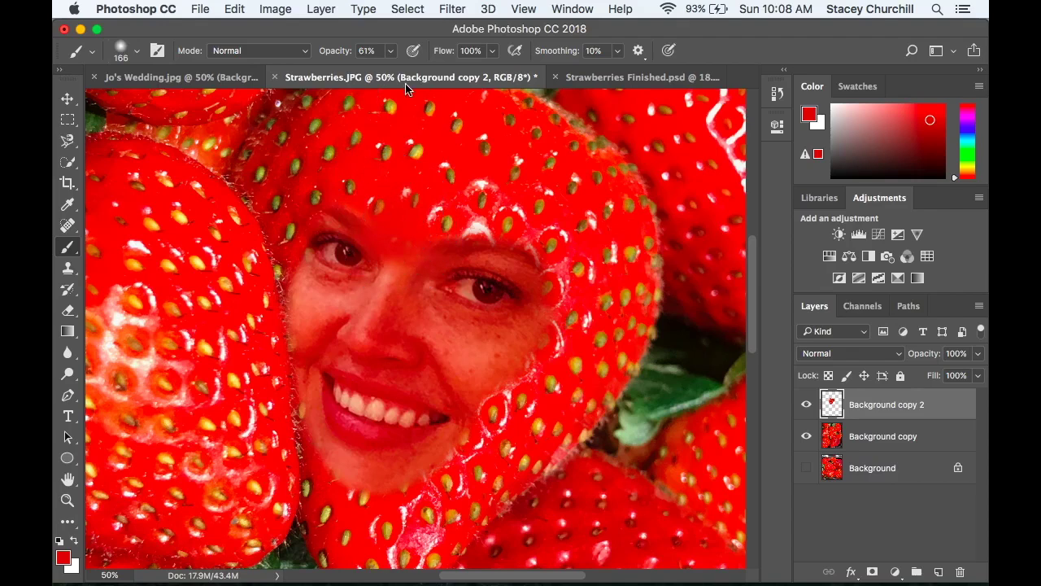
Tint the left side of the face, from the eye down to the chin, with the red Brush at 35% and 18% opacity.
click(391, 50)
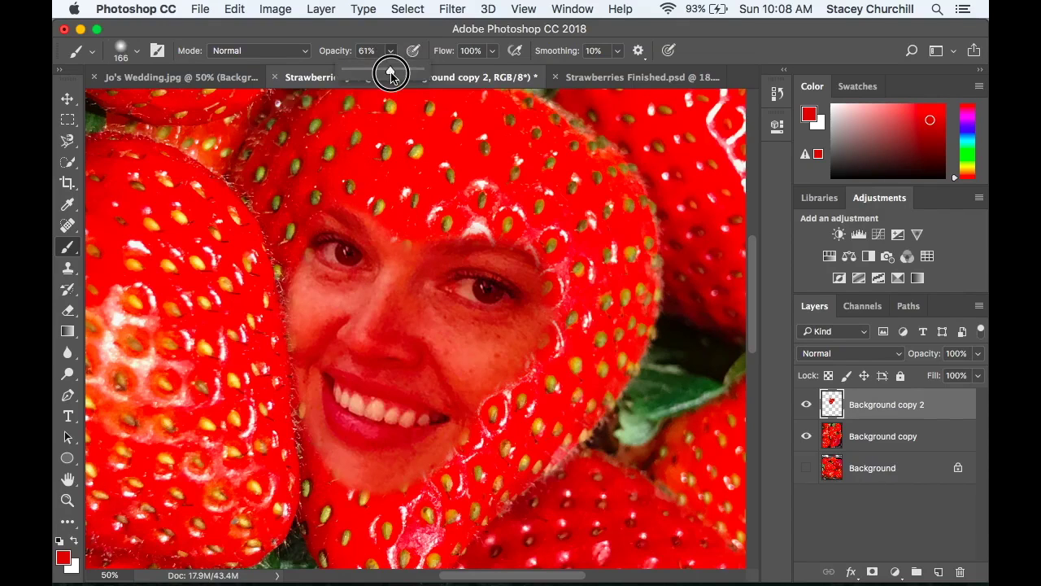
drag(391, 72, 367, 71)
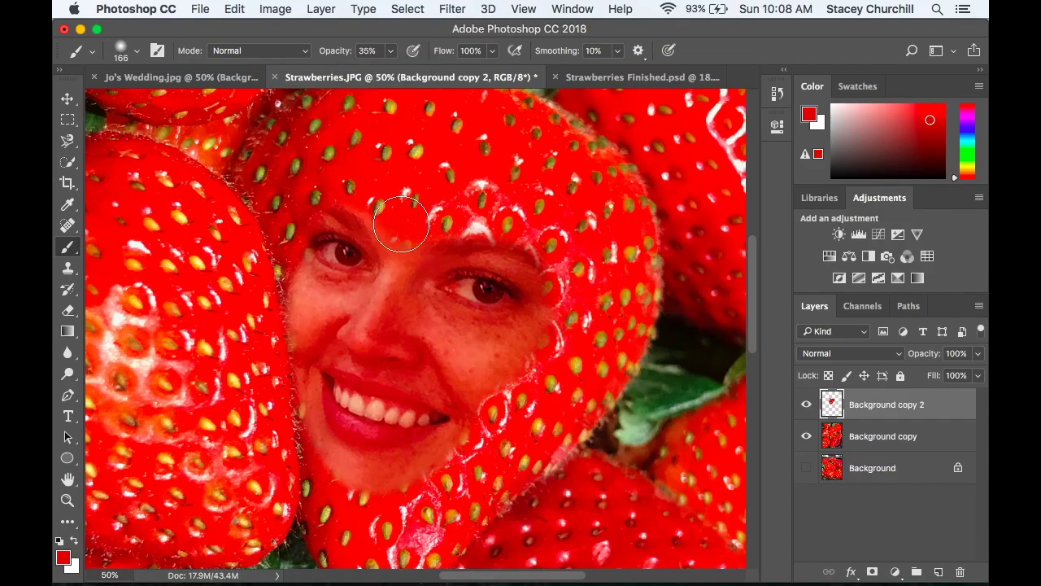
drag(313, 253, 301, 295)
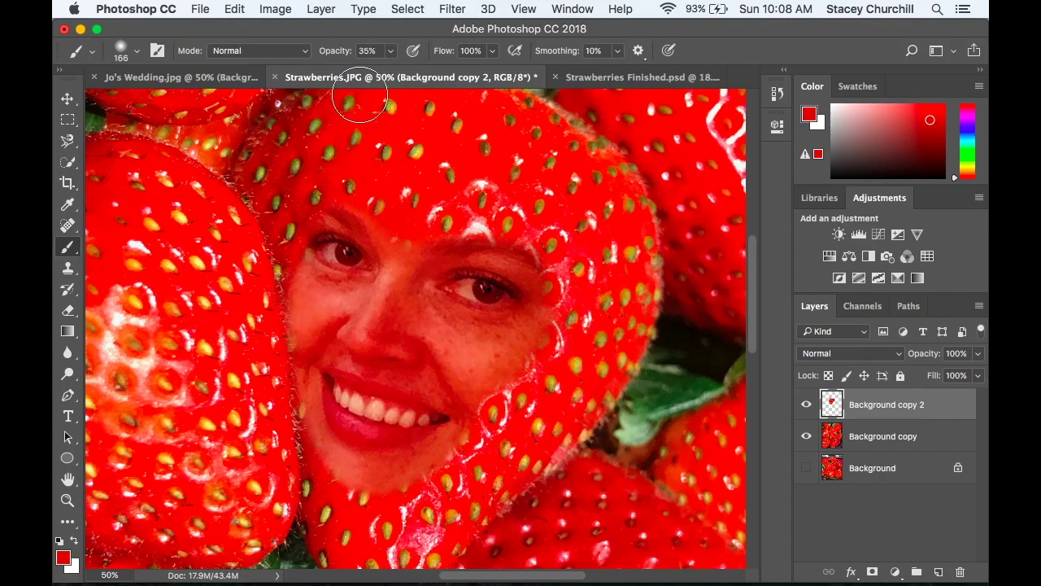
click(391, 51)
drag(390, 71, 377, 73)
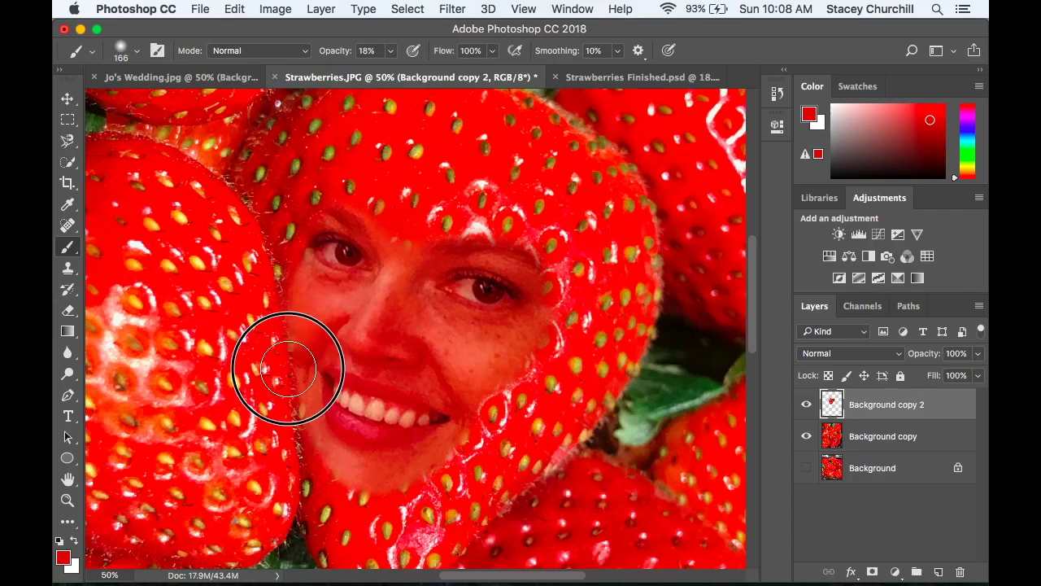
mouse_move(288, 368)
mouse_down()
mouse_move(338, 470)
mouse_move(390, 490)
mouse_move(344, 486)
mouse_move(506, 481)
mouse_move(310, 425)
mouse_move(356, 192)
mouse_move(327, 230)
mouse_move(344, 306)
mouse_move(396, 247)
mouse_move(344, 474)
mouse_up()
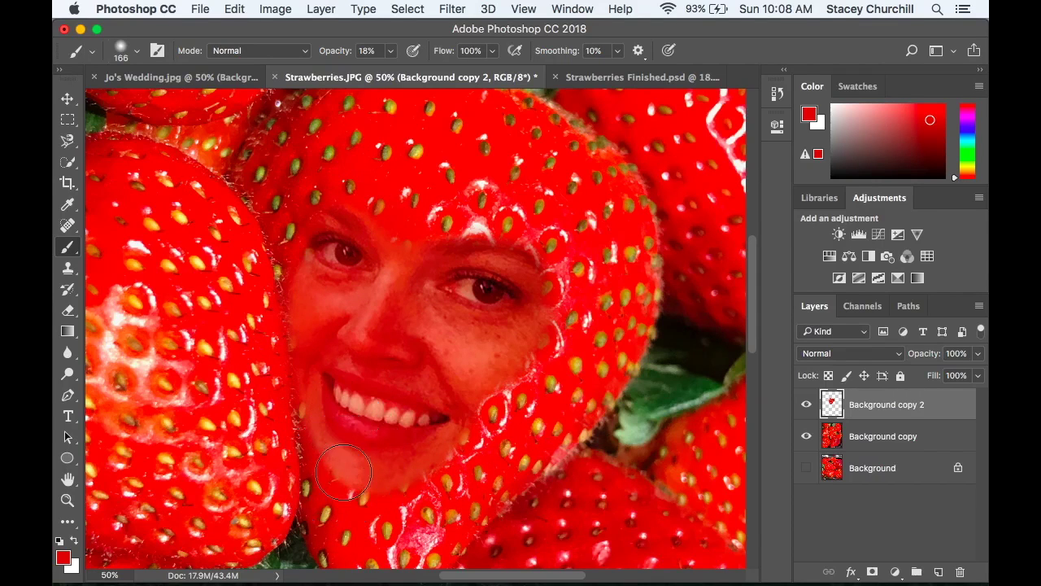
Sample pinkish red from the strawberry beside the face's right eye and brush it over the cheek and chin at 18% opacity.
click(68, 205)
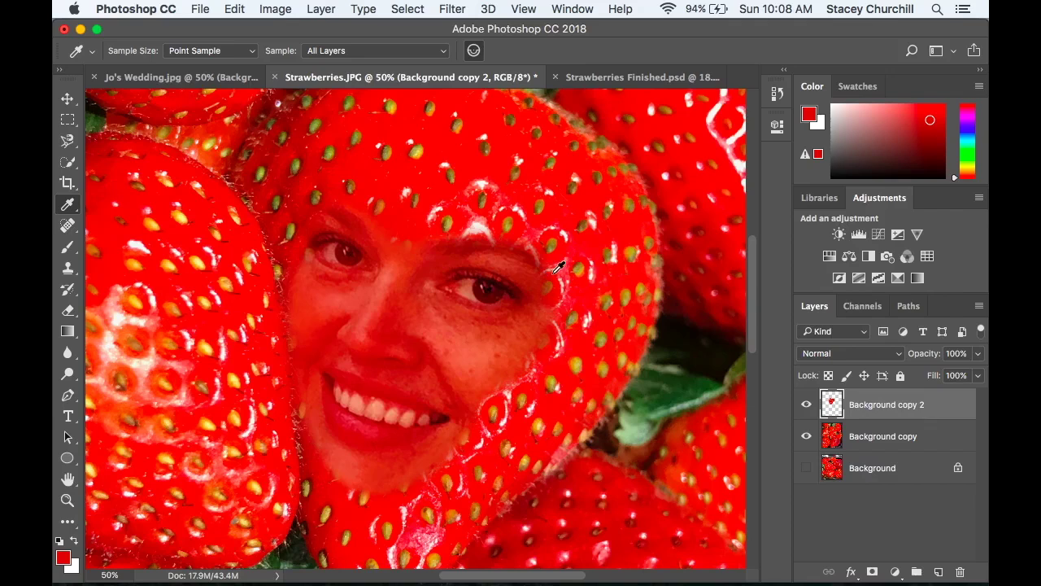
click(580, 247)
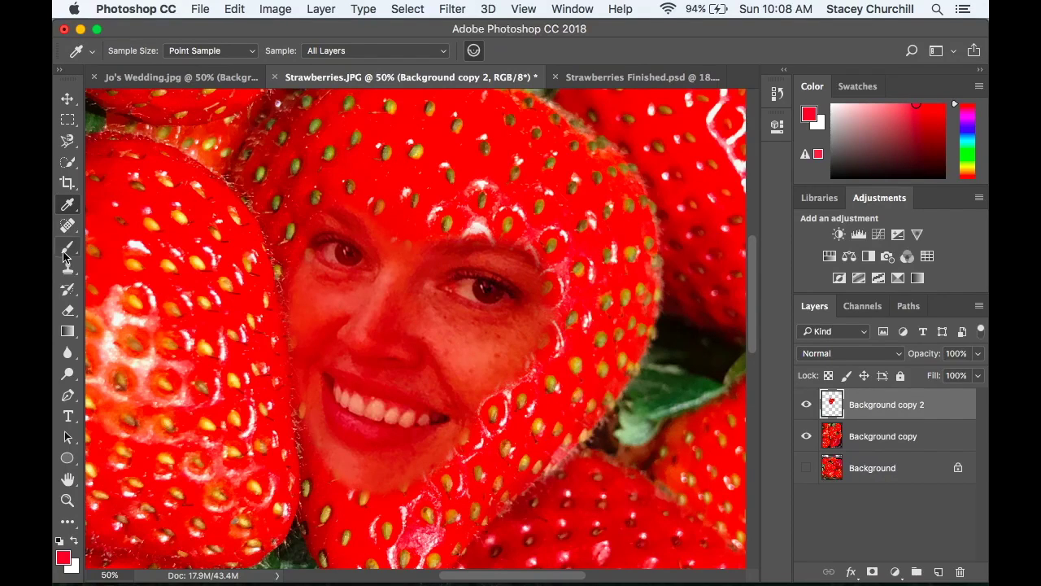
click(68, 246)
mouse_move(507, 418)
mouse_down()
mouse_move(538, 355)
mouse_move(470, 373)
mouse_move(451, 242)
mouse_move(496, 220)
mouse_move(470, 372)
mouse_move(508, 324)
mouse_move(373, 518)
mouse_move(344, 491)
mouse_move(415, 355)
mouse_move(441, 385)
mouse_move(470, 393)
mouse_move(515, 363)
mouse_move(539, 196)
mouse_up()
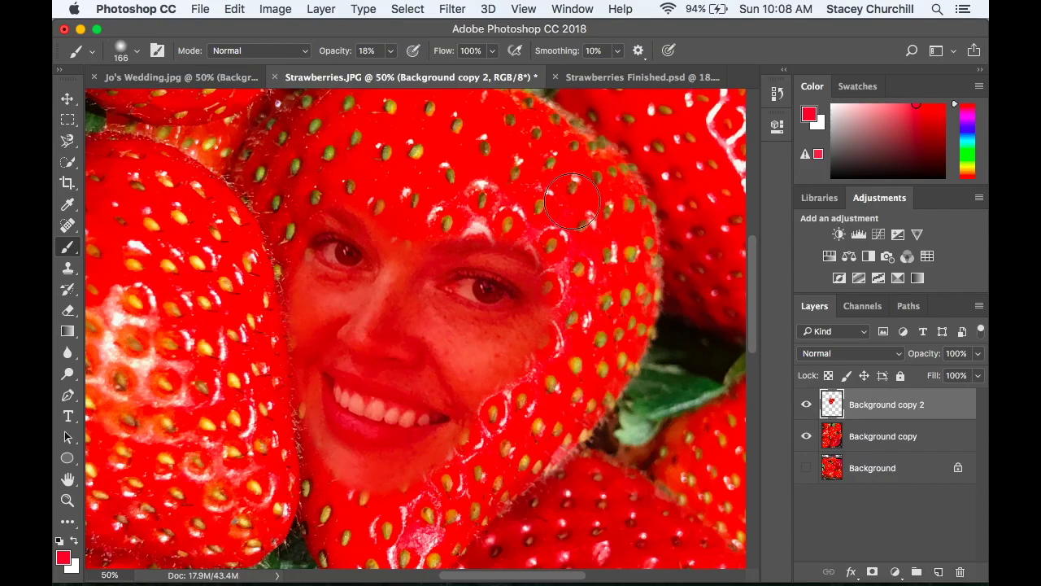
key(bracketright)
key(bracketright)
mouse_move(323, 472)
mouse_down()
mouse_move(314, 453)
mouse_move(374, 467)
mouse_up()
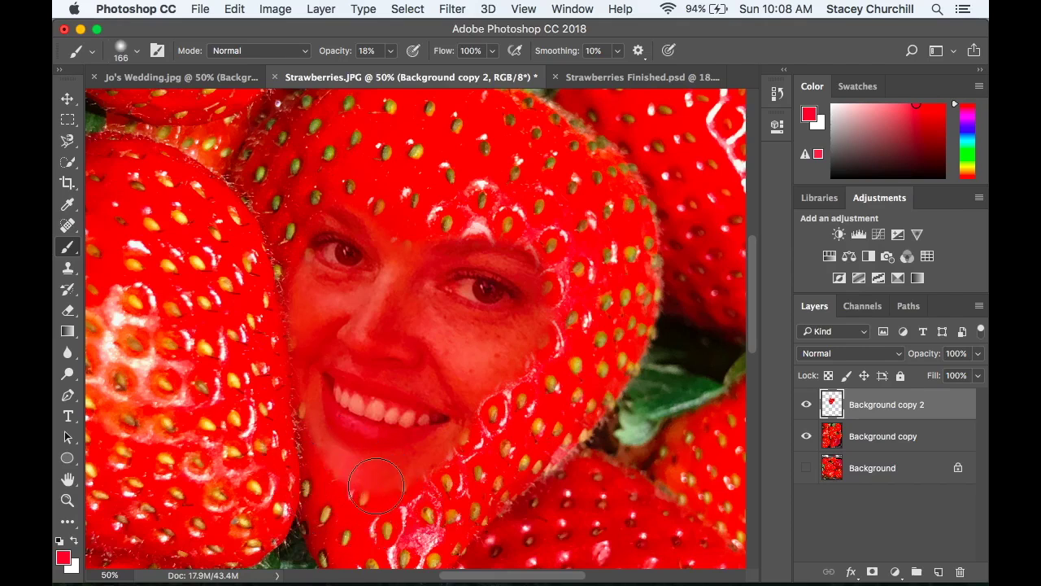
Set the face layer's opacity and fill opacity to 93% in its blending options.
double_click(832, 404)
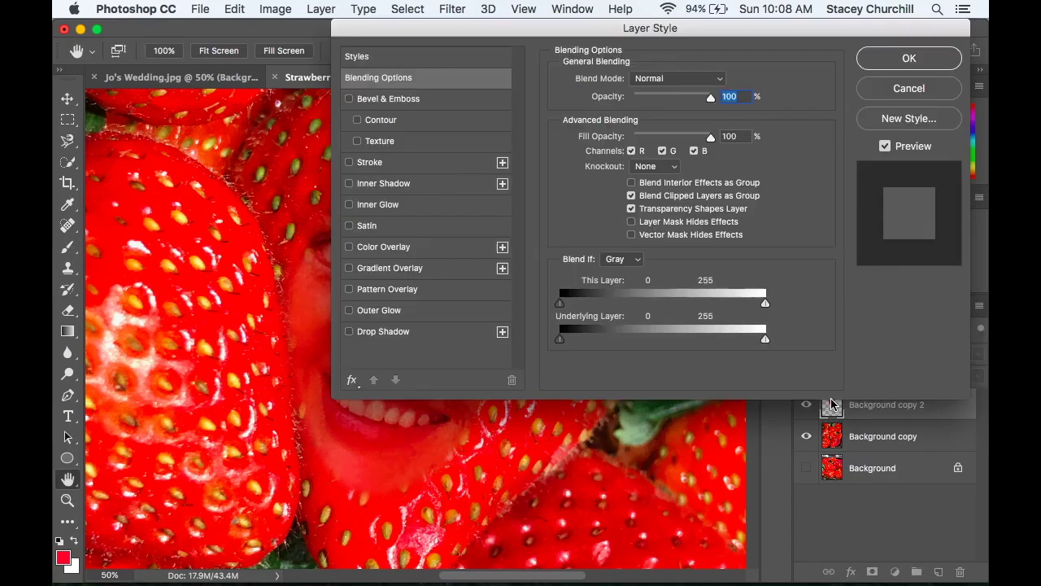
drag(734, 28, 820, 28)
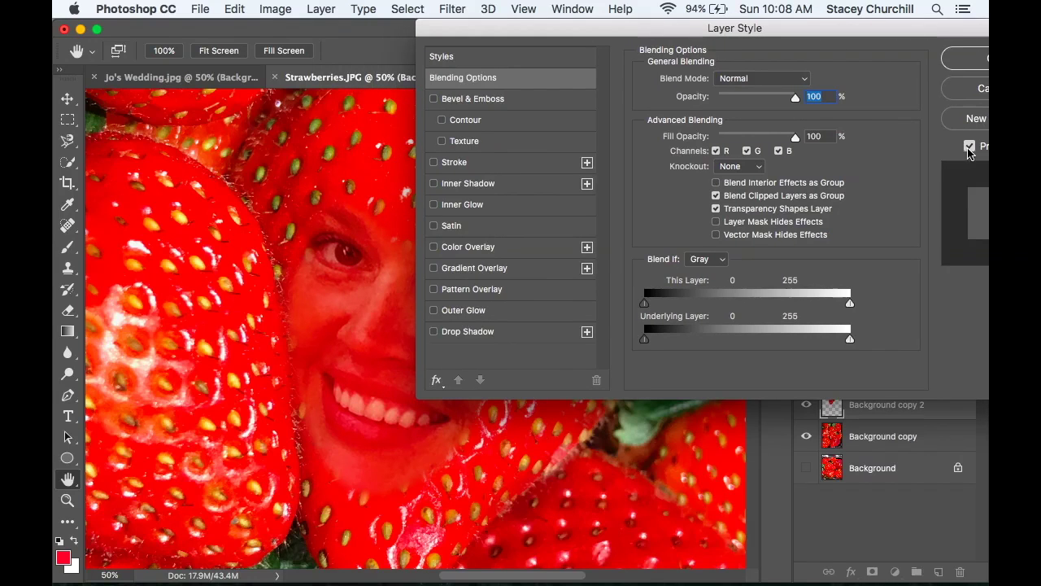
click(796, 98)
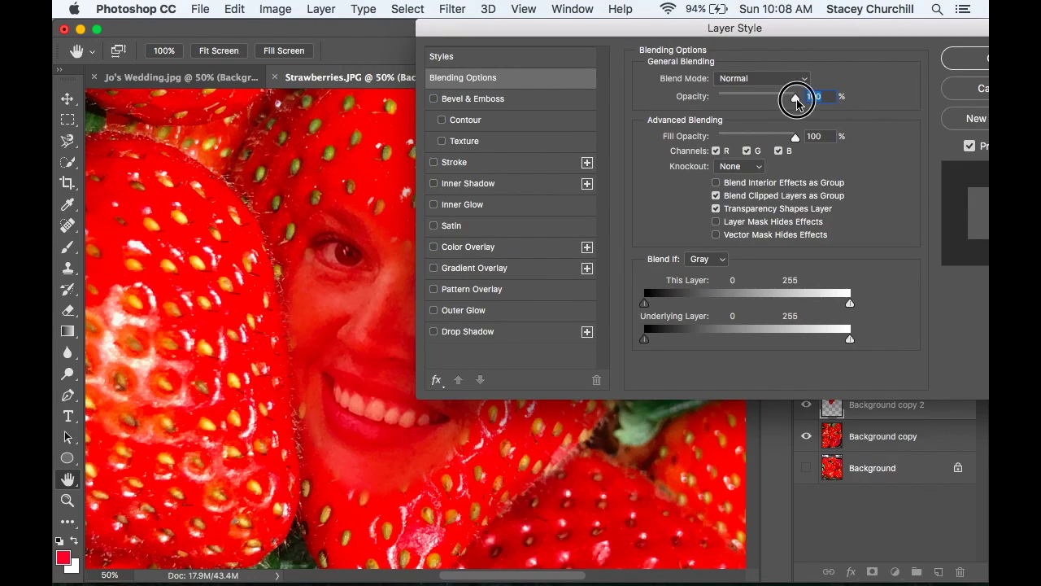
drag(796, 99, 790, 102)
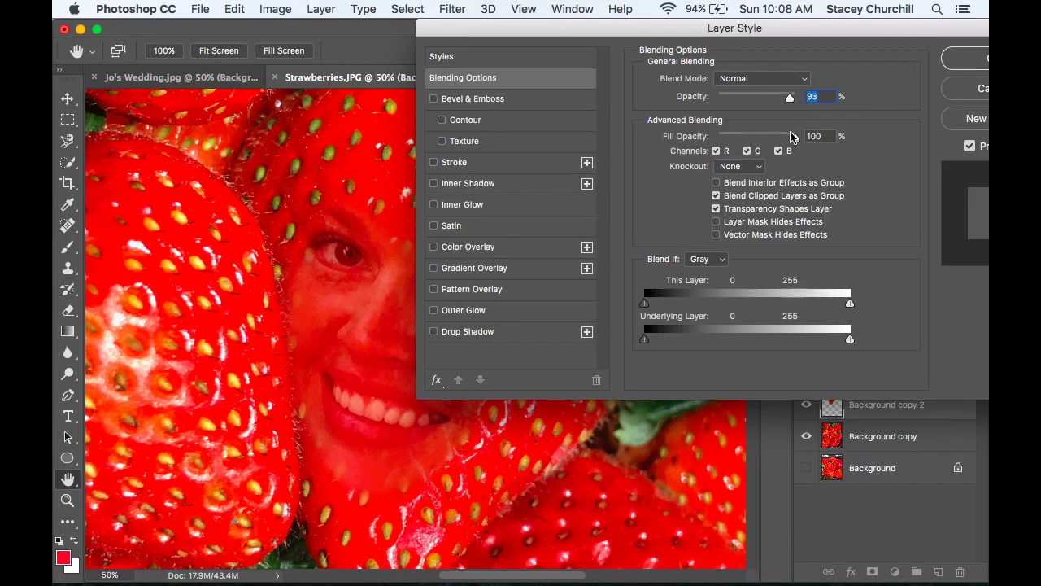
drag(796, 141, 789, 142)
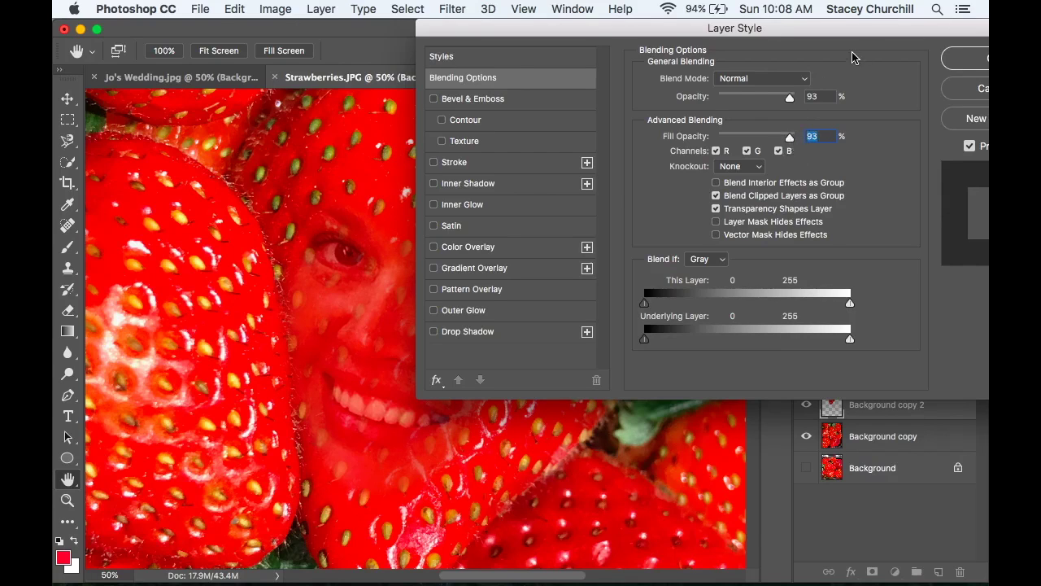
drag(876, 31, 713, 98)
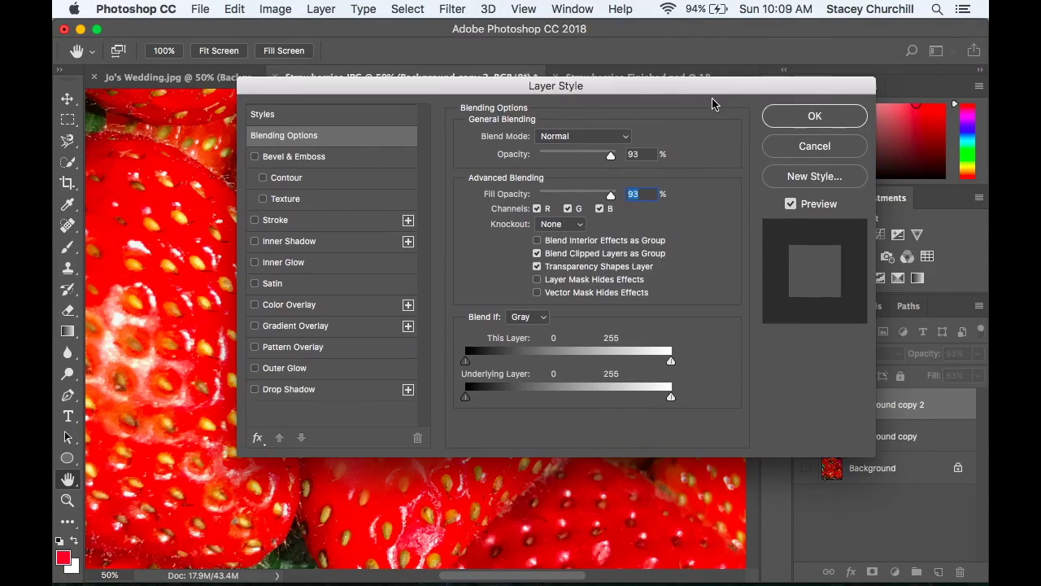
click(785, 114)
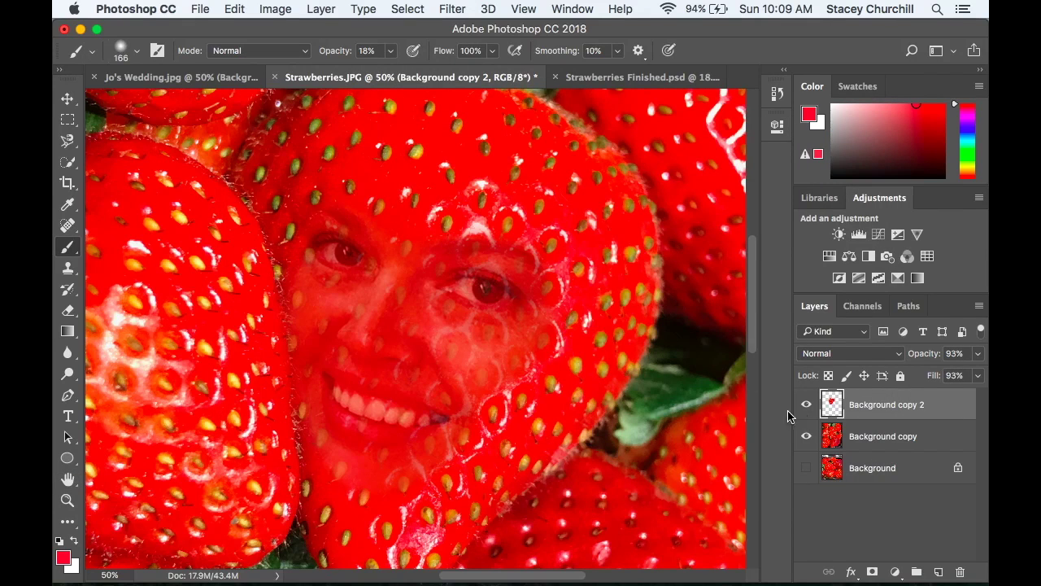
Set the face layer's opacity and fill opacity to 95% in its blending options.
double_click(832, 406)
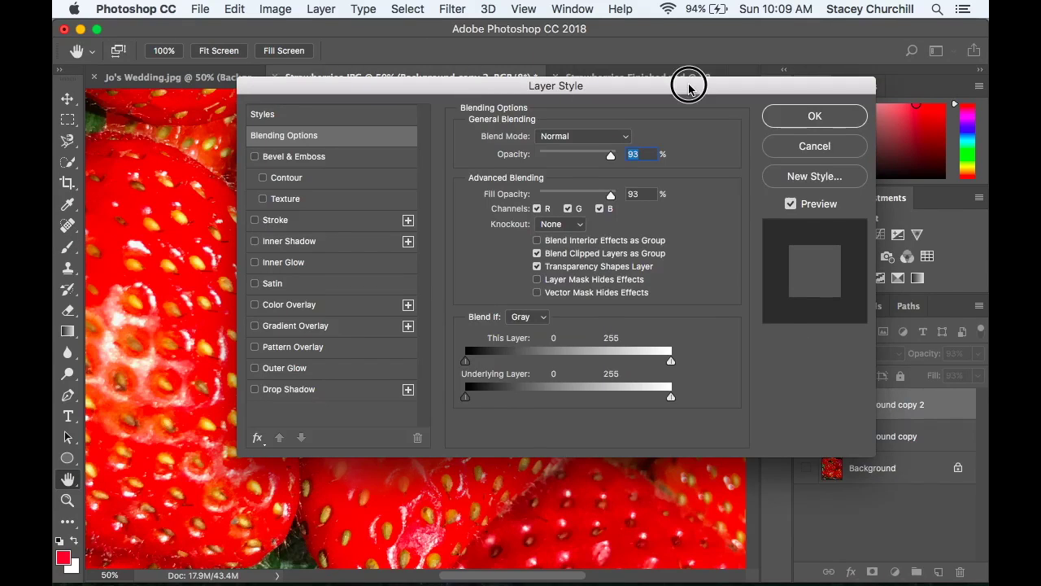
drag(688, 84, 797, 448)
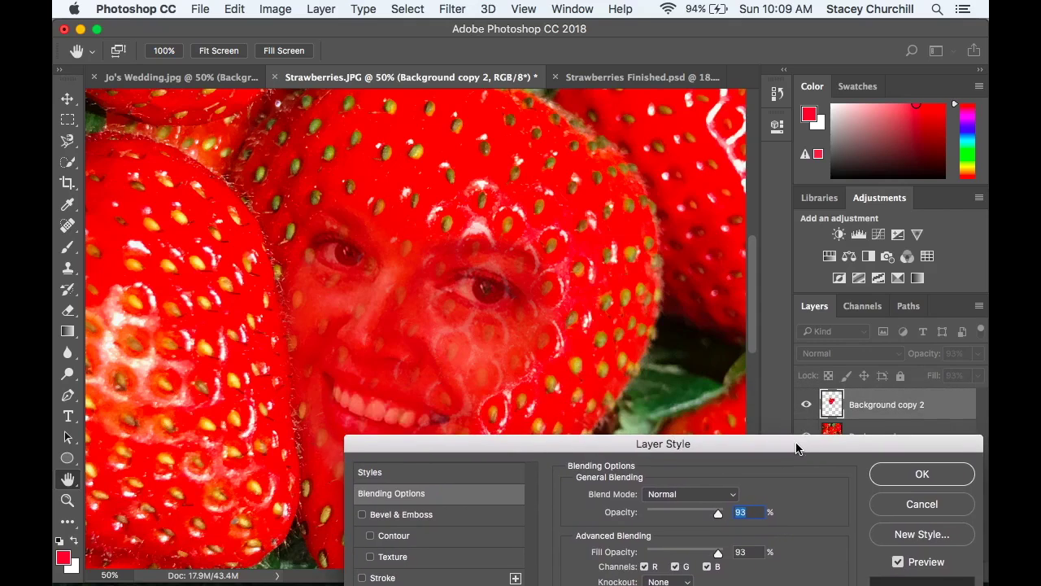
drag(720, 521, 721, 521)
drag(722, 560, 720, 558)
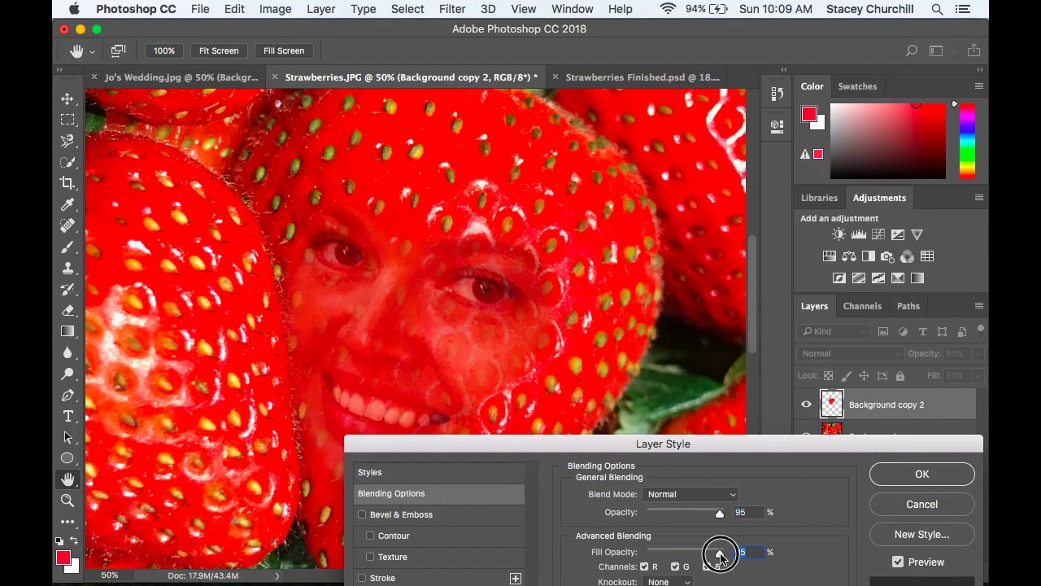
click(902, 475)
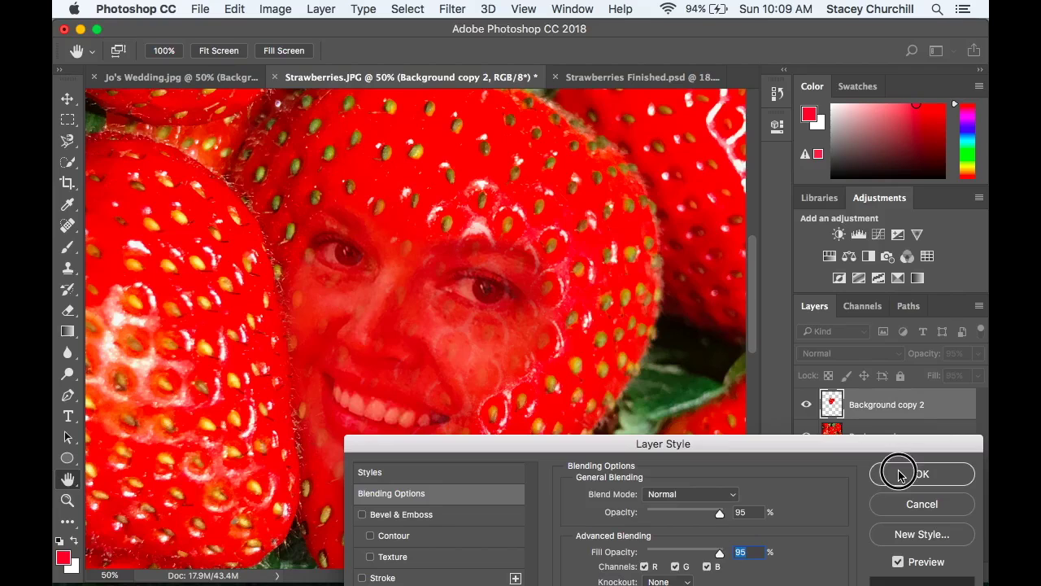
key(b)
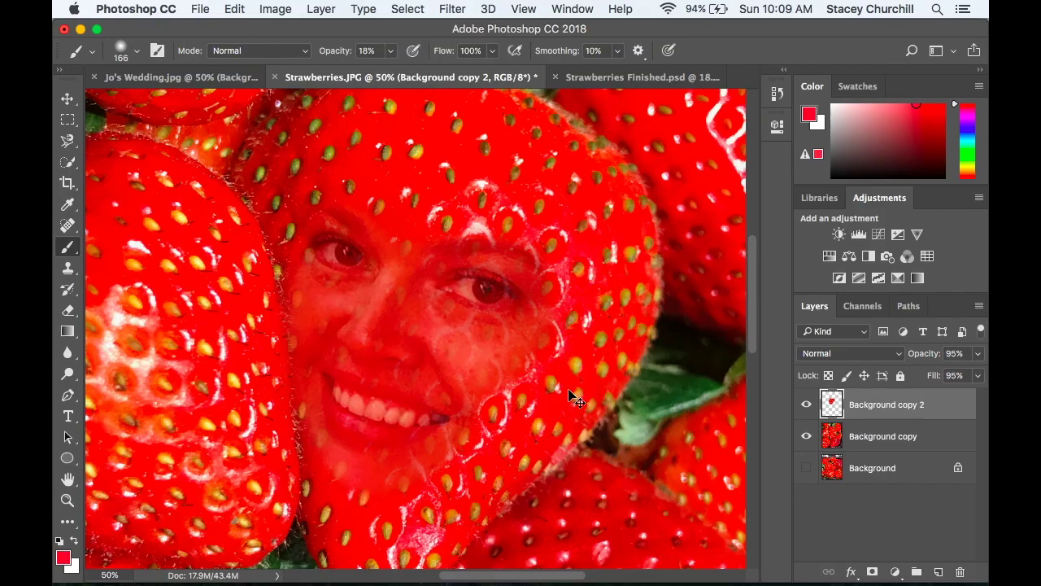
Scale the face layer to about 110.6% with Free Transform and reposition it centrally on the middle strawberry.
key(super+minus)
key(super+minus)
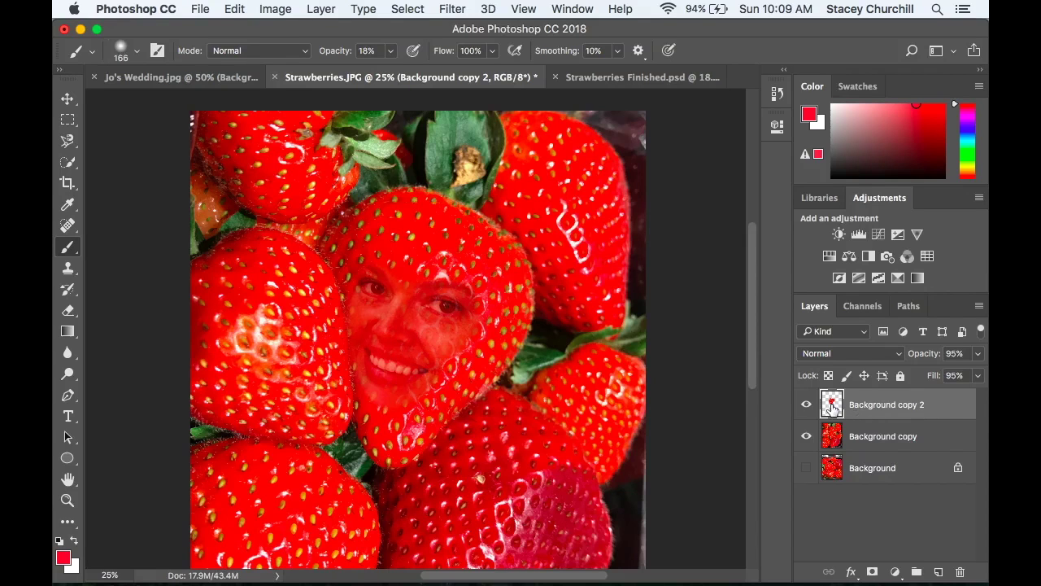
key(super+t)
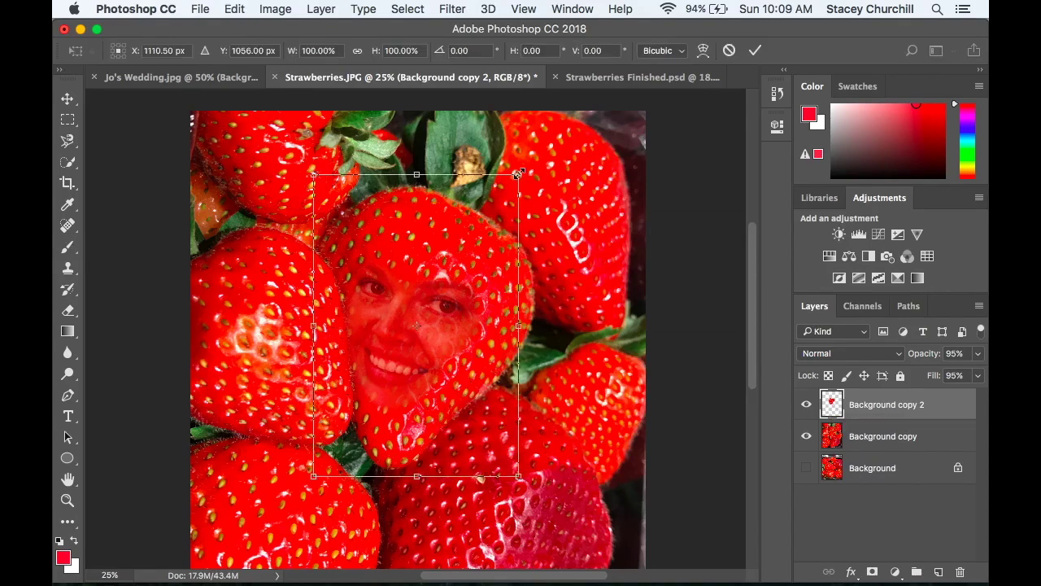
drag(518, 174, 536, 168)
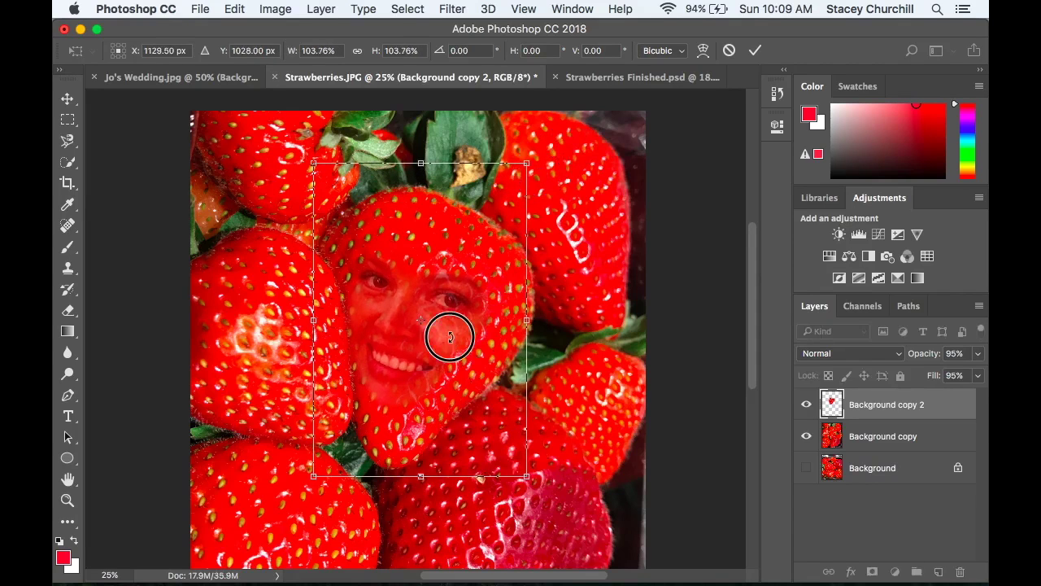
drag(450, 336, 453, 357)
drag(534, 182, 554, 164)
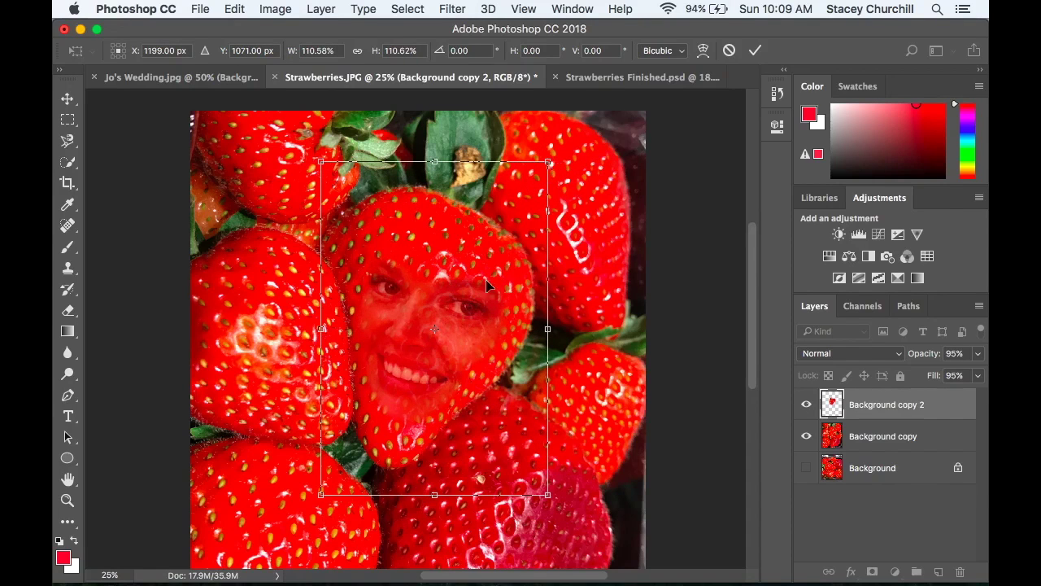
drag(466, 355, 461, 351)
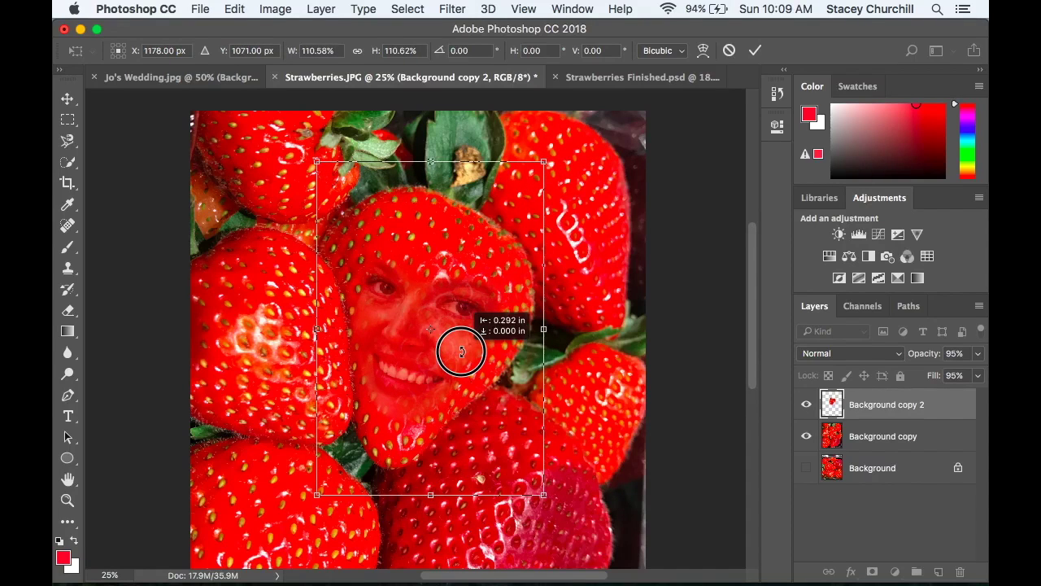
scroll(443, 353, right, 3)
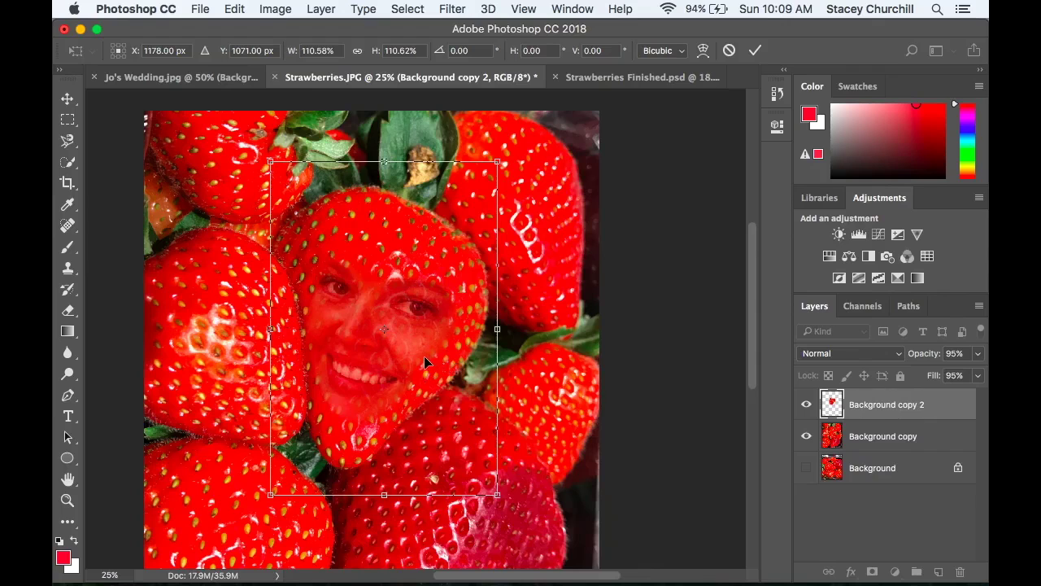
drag(407, 355, 405, 362)
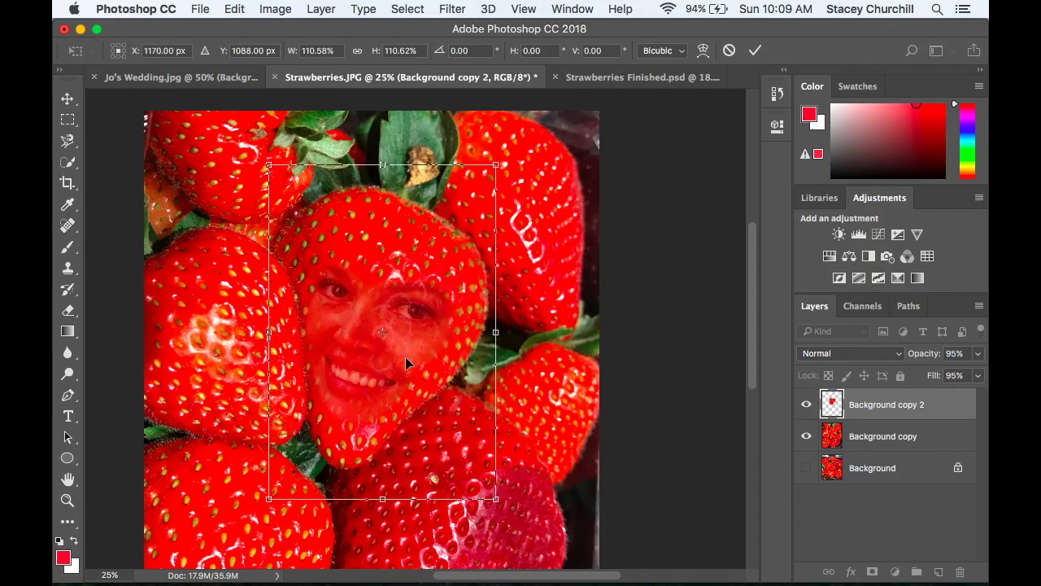
click(755, 50)
scroll(598, 345, down, 5)
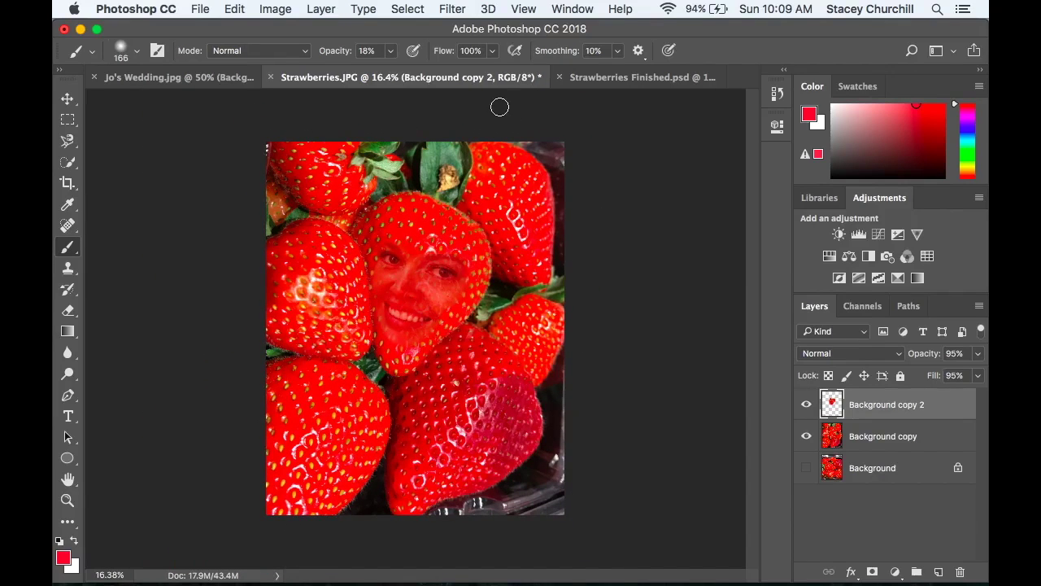
Switch to the wedding photo document, hide its cut-out face layer and show the Background copy layer.
click(213, 81)
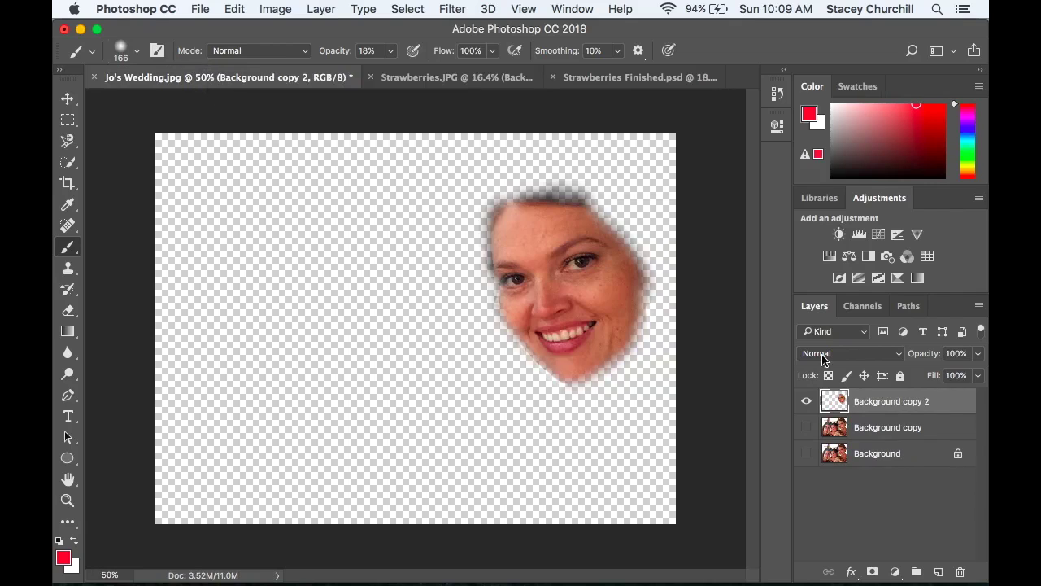
click(807, 401)
click(806, 428)
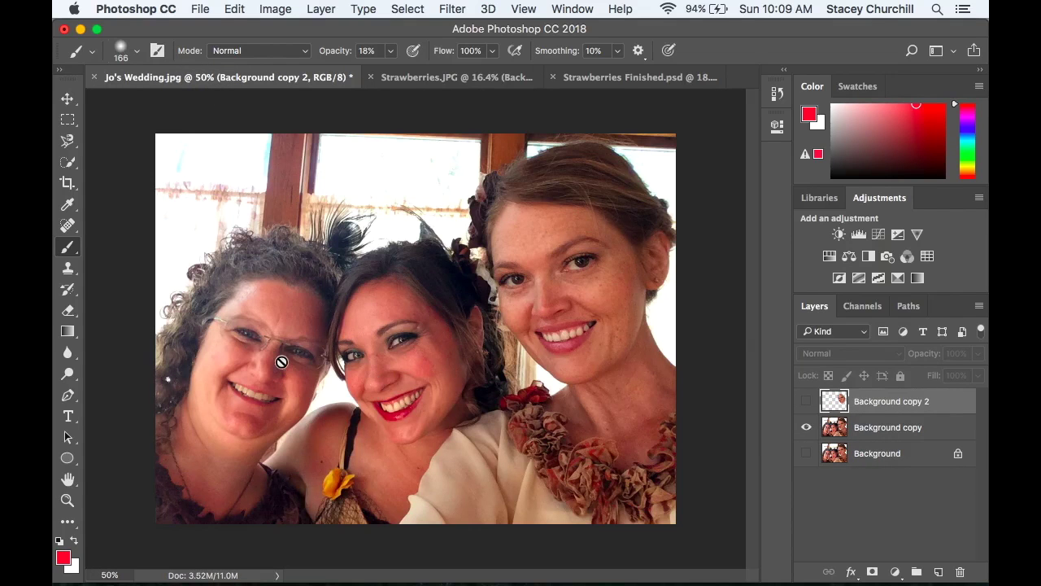
Switch to Strawberries Finished.psd and crop away the plastic container along the image's right and bottom edges.
click(610, 79)
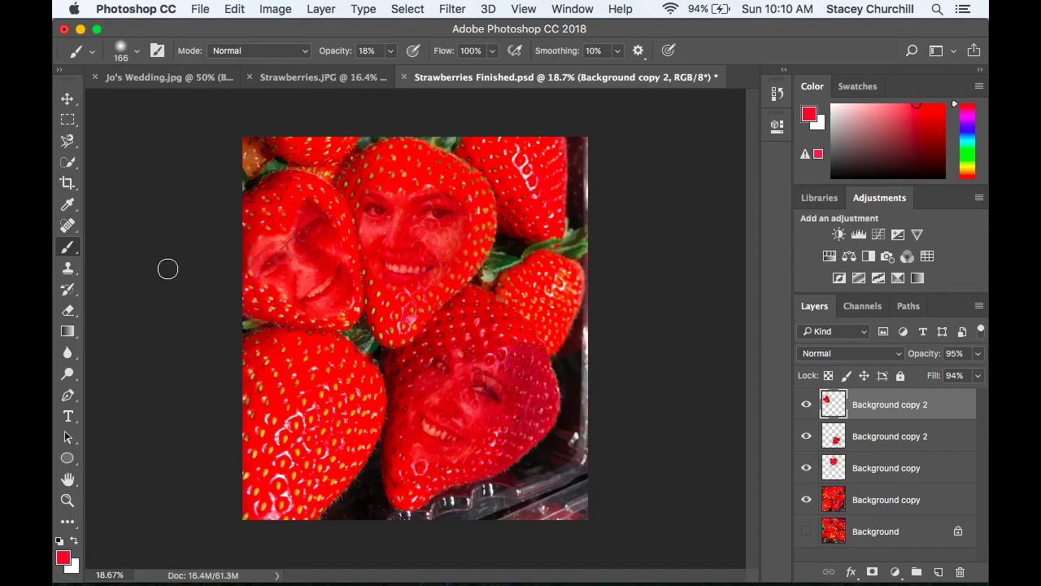
click(68, 183)
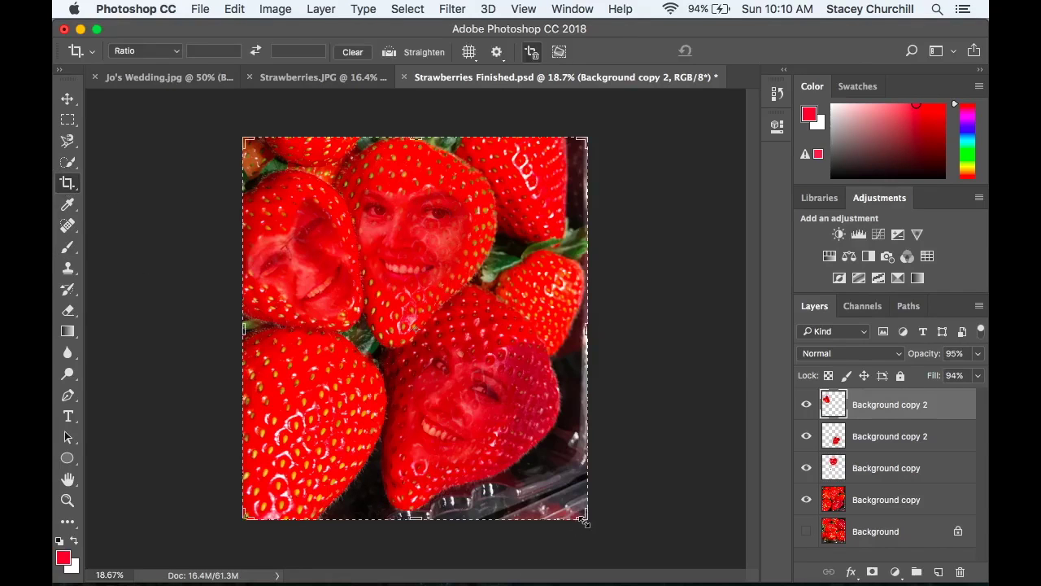
drag(585, 517, 561, 505)
click(732, 51)
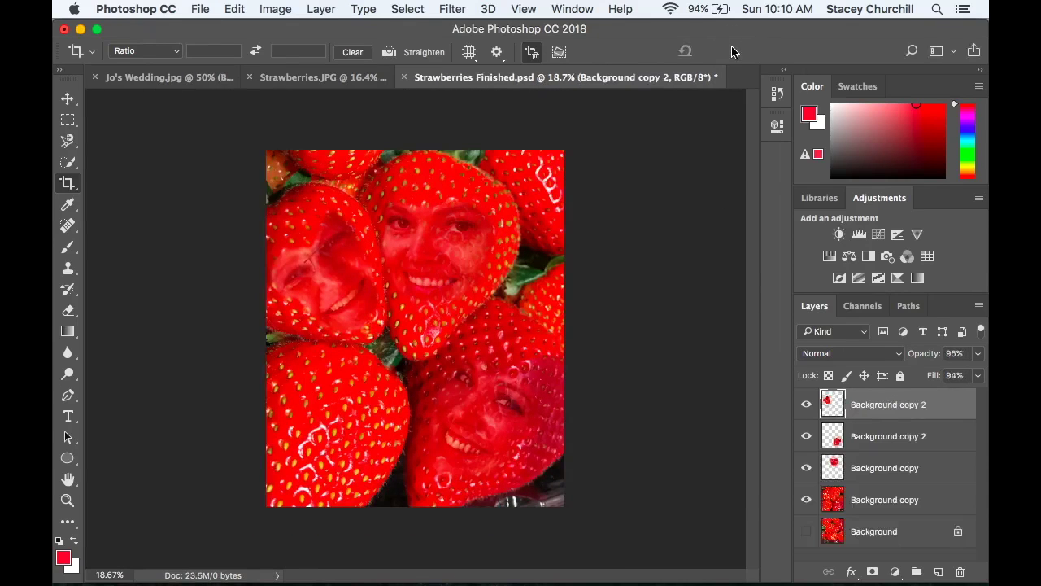
Reset the colours to default and paint black at 53% brush opacity over the container highlights in the image's lower-right corner.
click(61, 541)
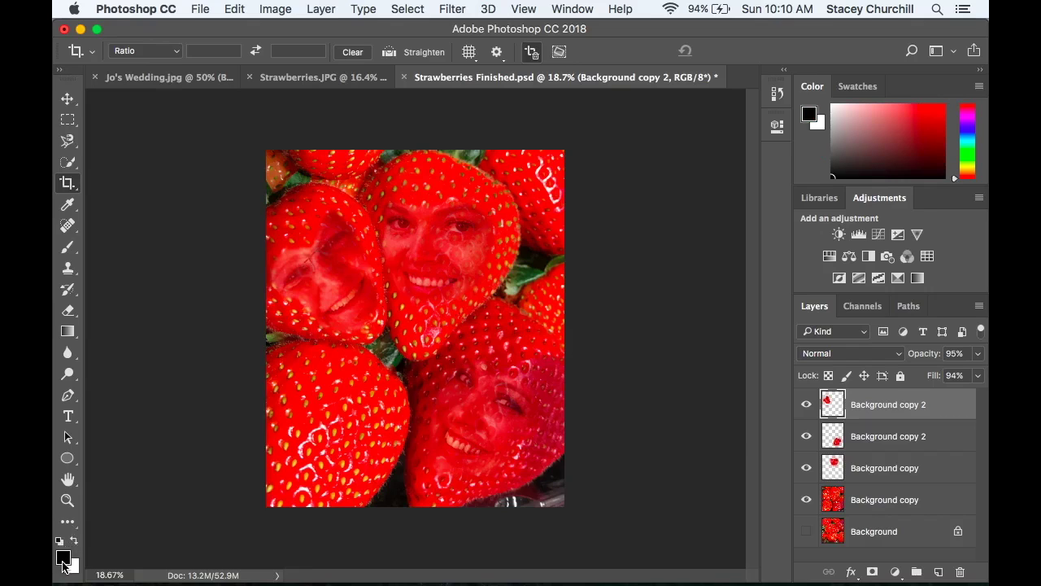
click(69, 248)
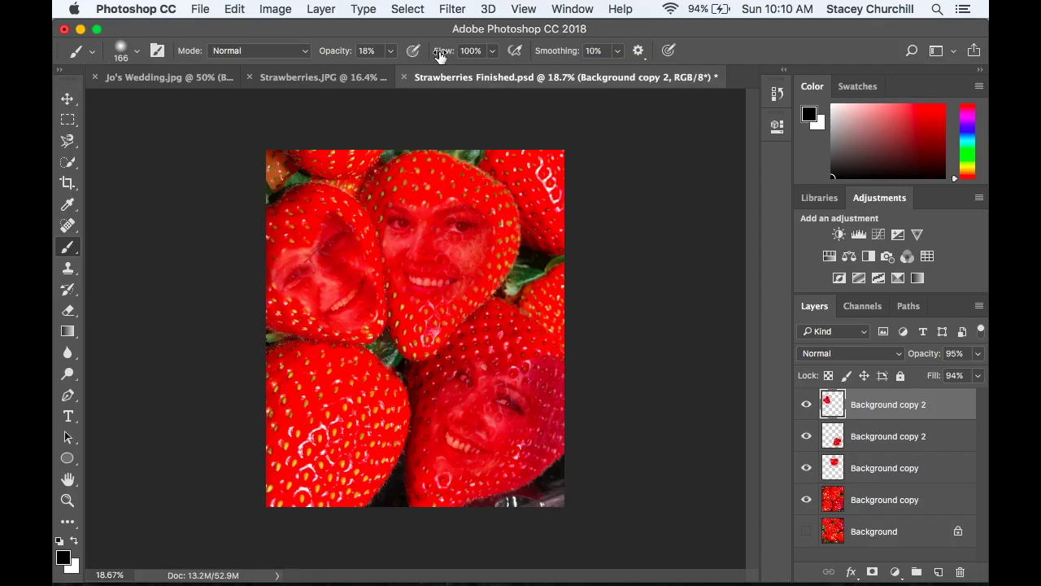
mouse_move(390, 51)
mouse_down()
mouse_move(390, 75)
mouse_move(416, 73)
mouse_up()
click(557, 496)
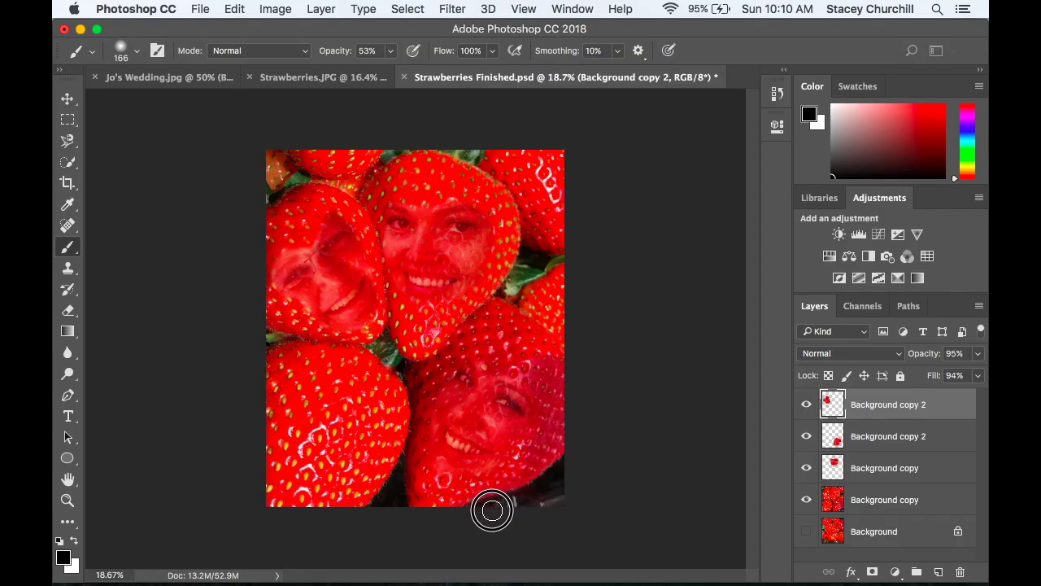
drag(537, 508, 565, 487)
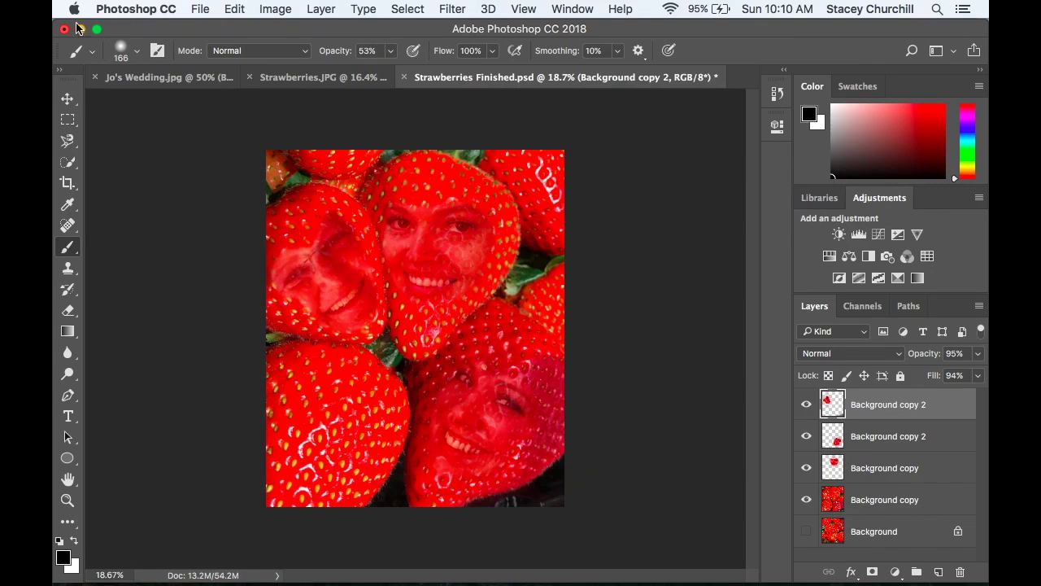
Save the composite to the Desktop as a layered Photoshop file named with the author's name plus "_WeddingFruitFaces", with Maximize Compatibility on.
click(202, 10)
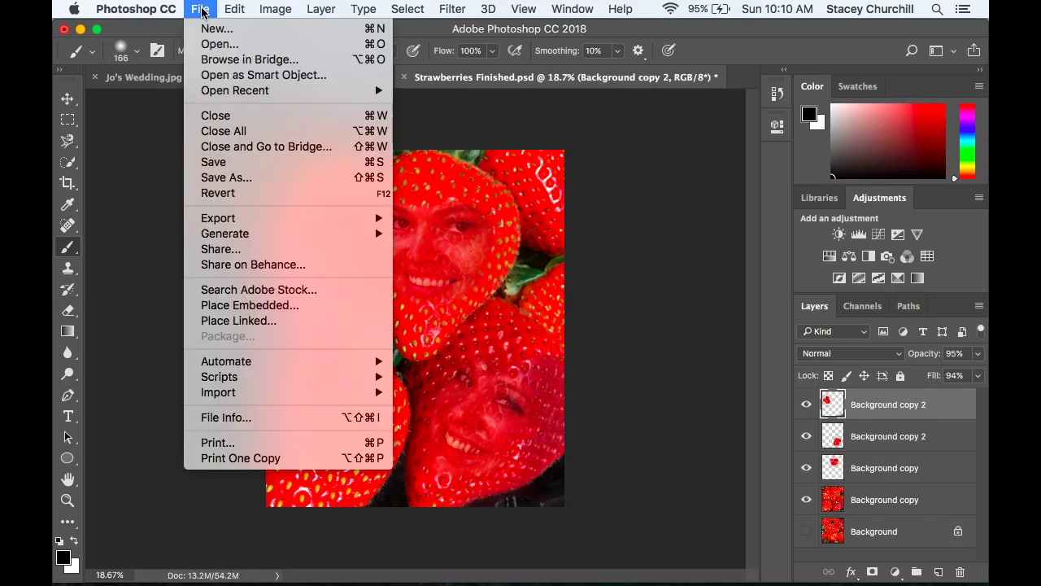
click(218, 175)
key(BackSpace)
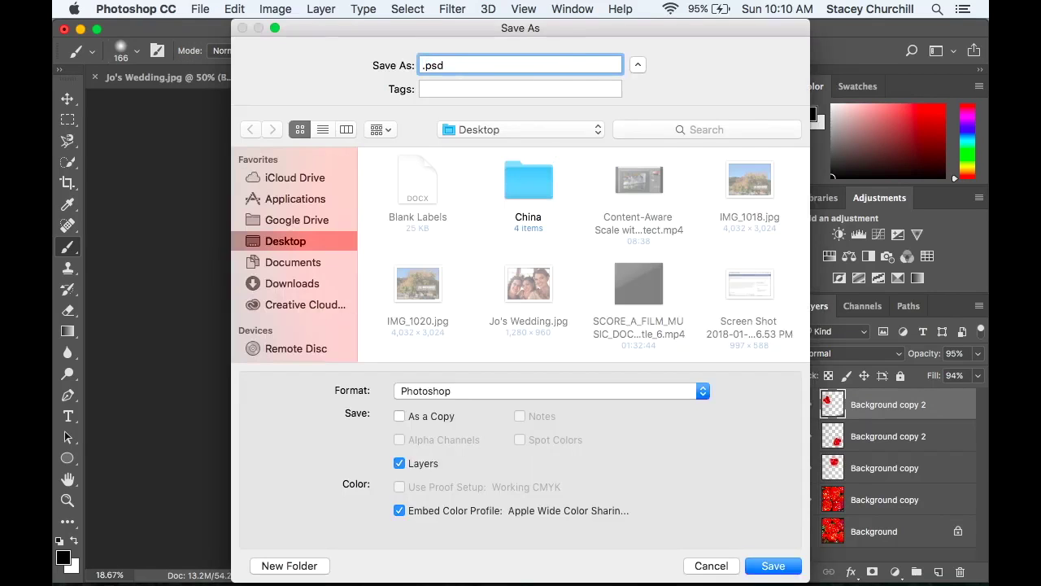
text(StaceyC_WeddingF)
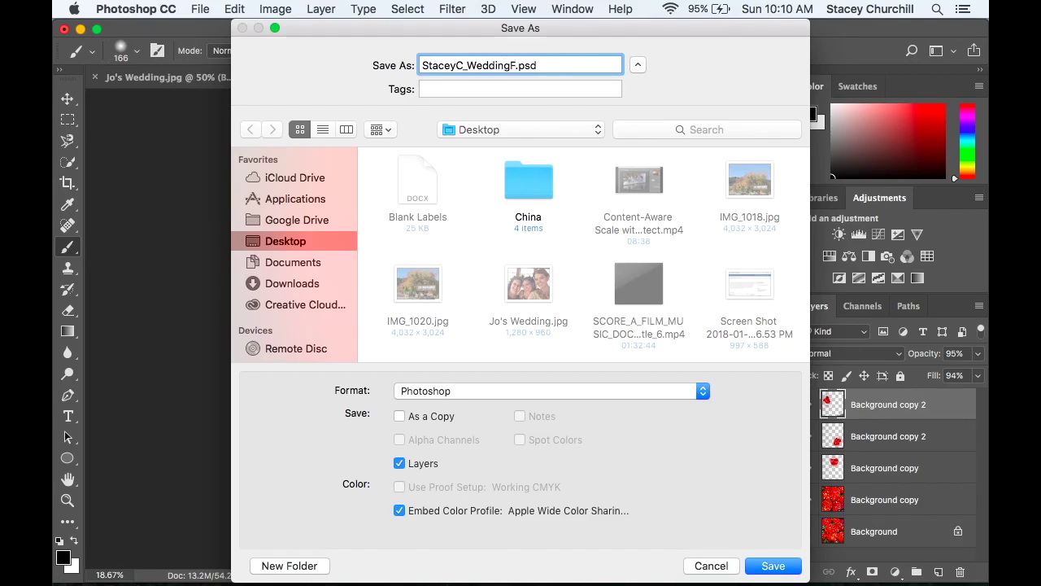
text(ruitFaces)
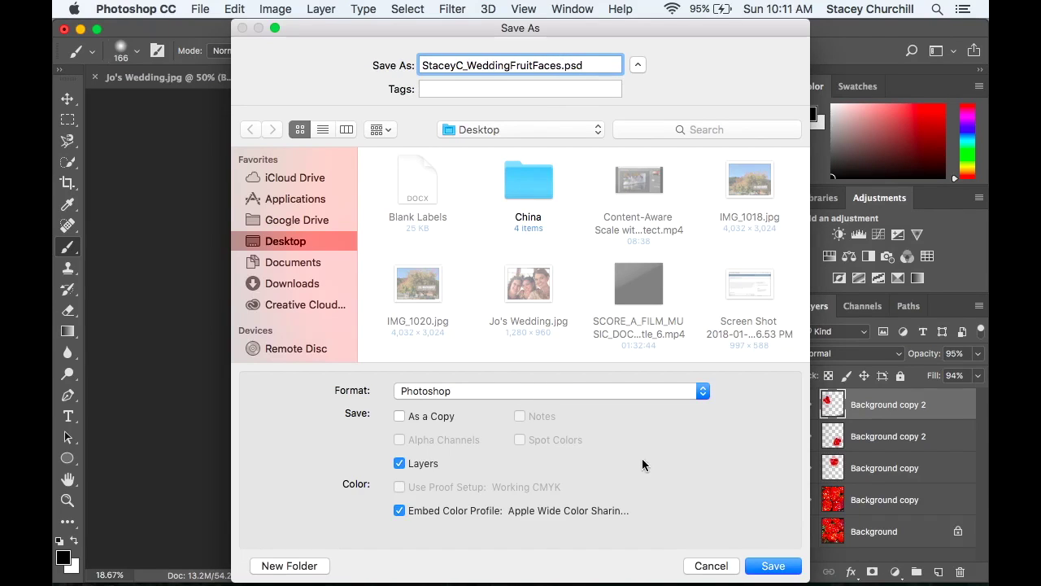
click(771, 565)
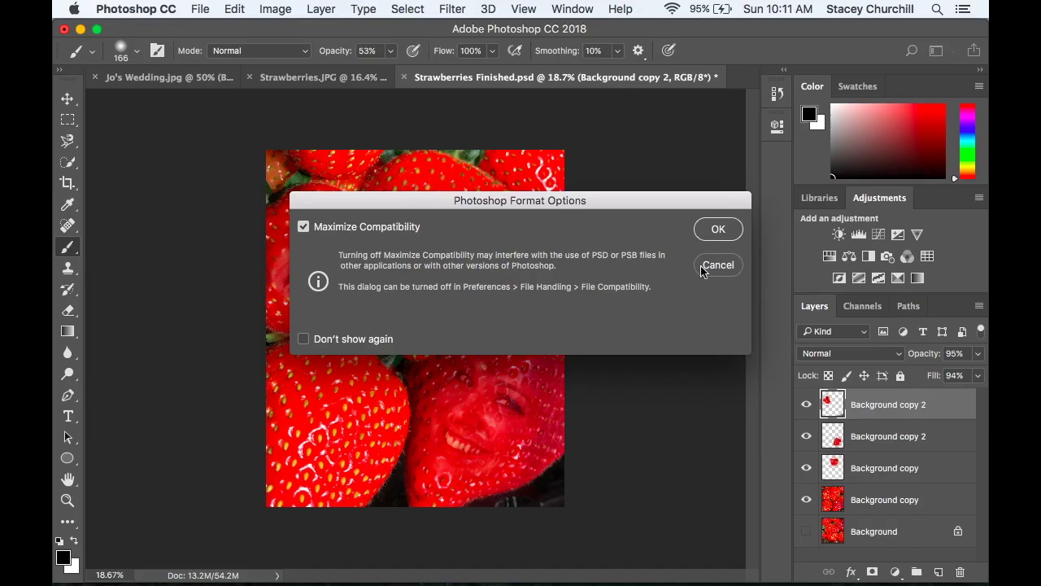
click(718, 229)
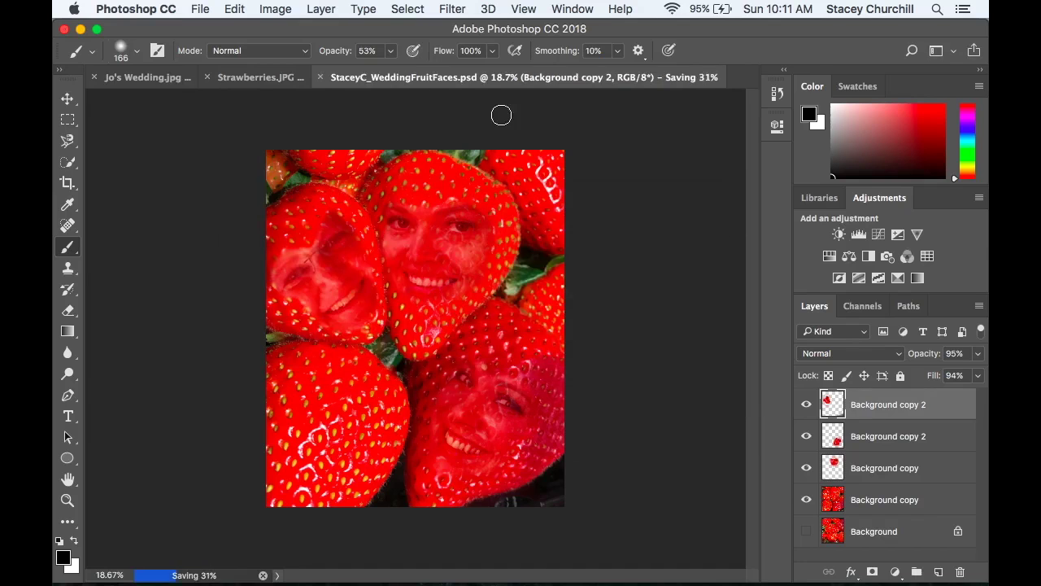
Save a JPEG copy of the composite to the Desktop under the same file name, replacing the existing JPEG.
click(203, 9)
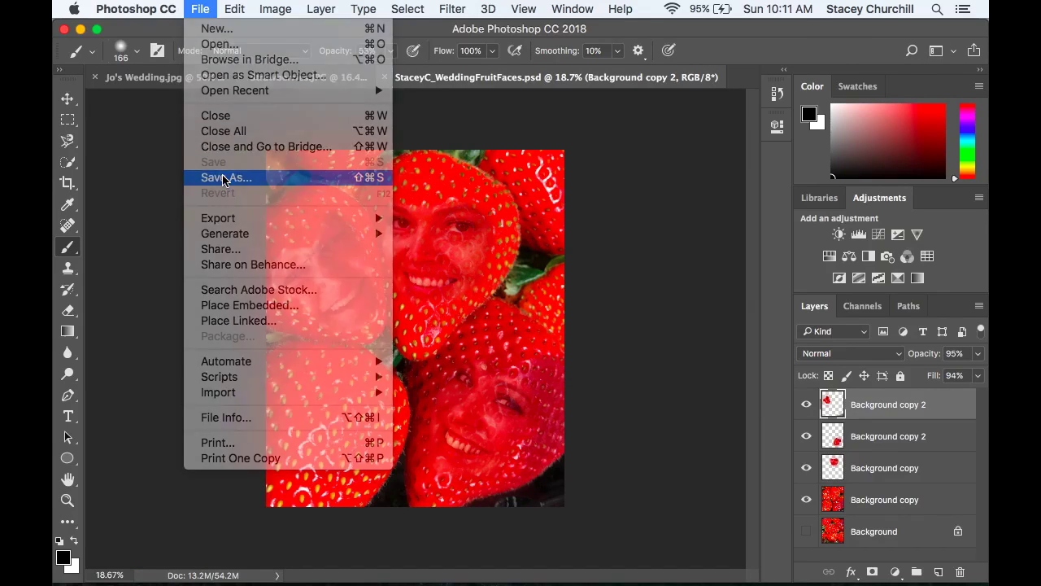
click(224, 179)
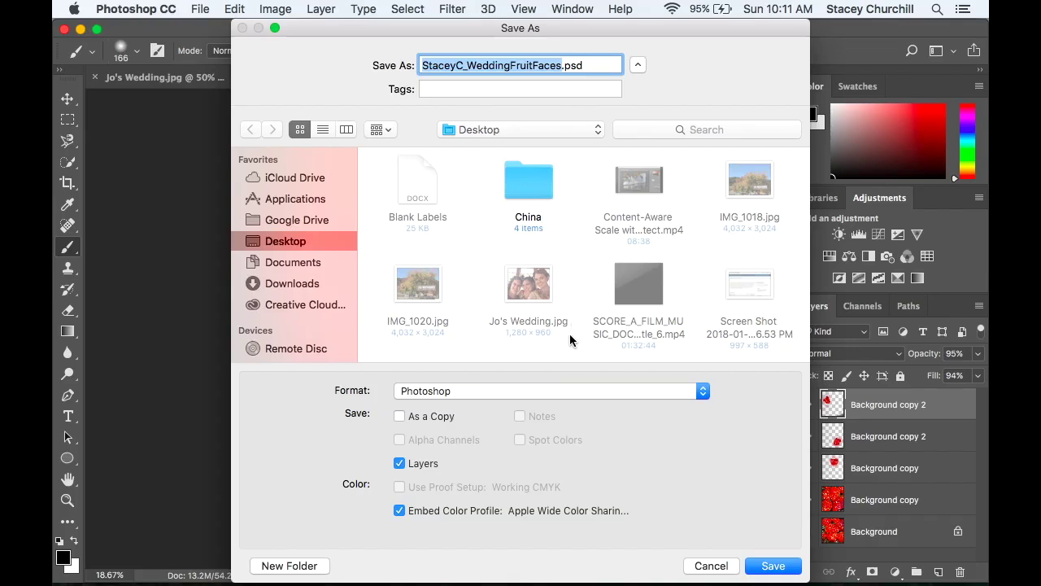
click(561, 391)
click(516, 483)
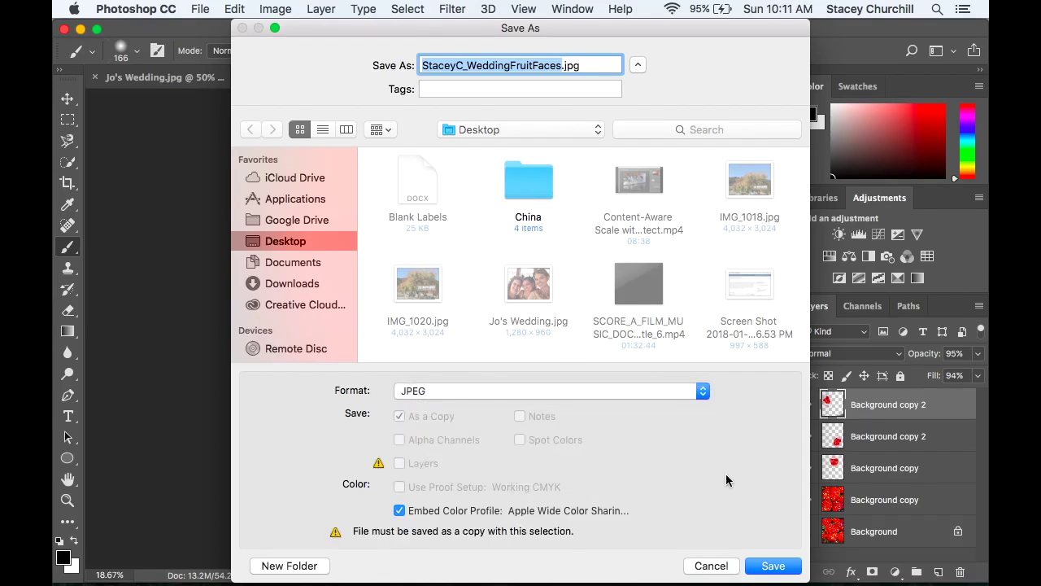
click(771, 567)
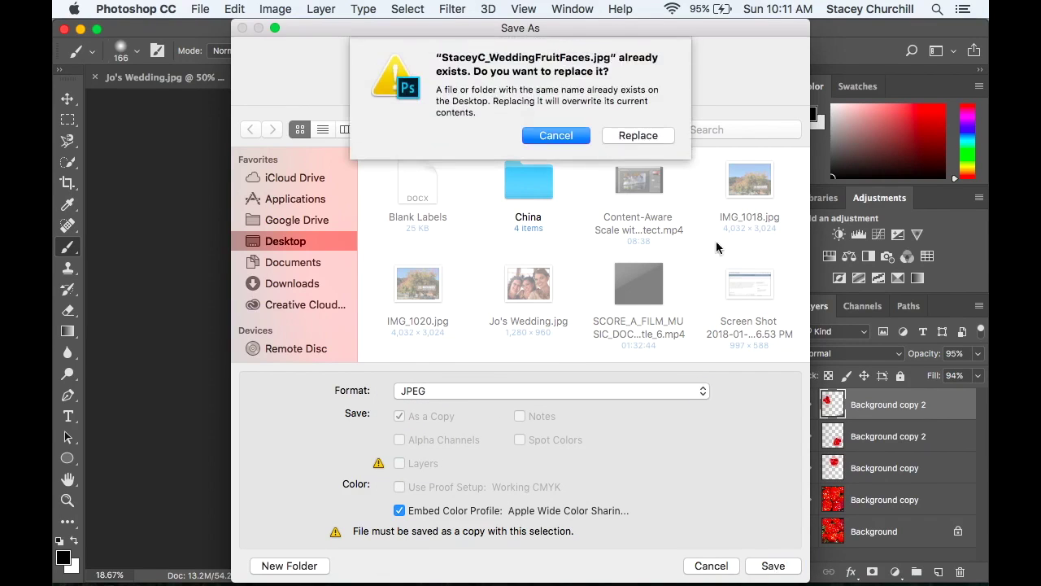
click(636, 136)
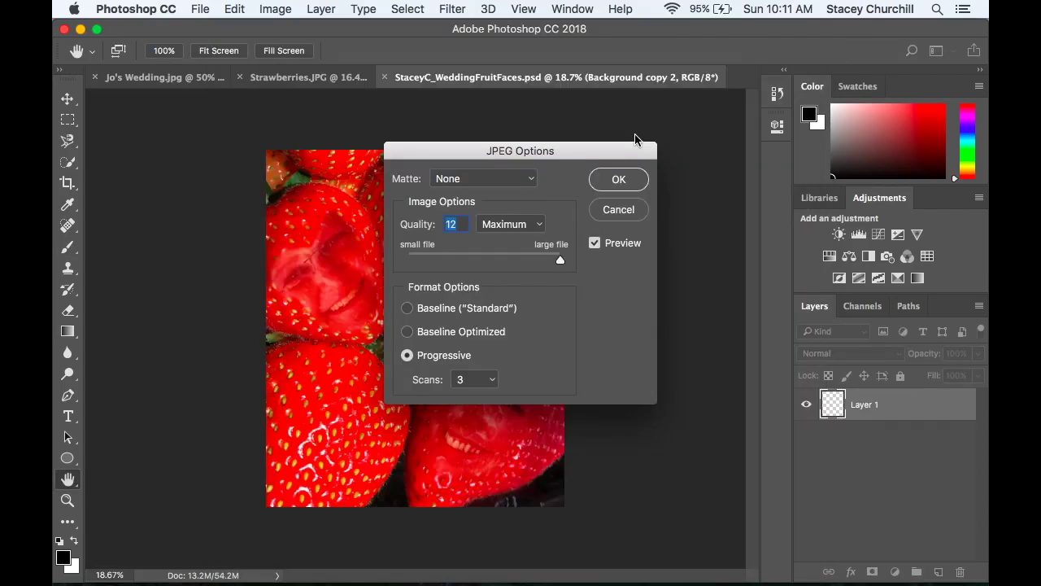